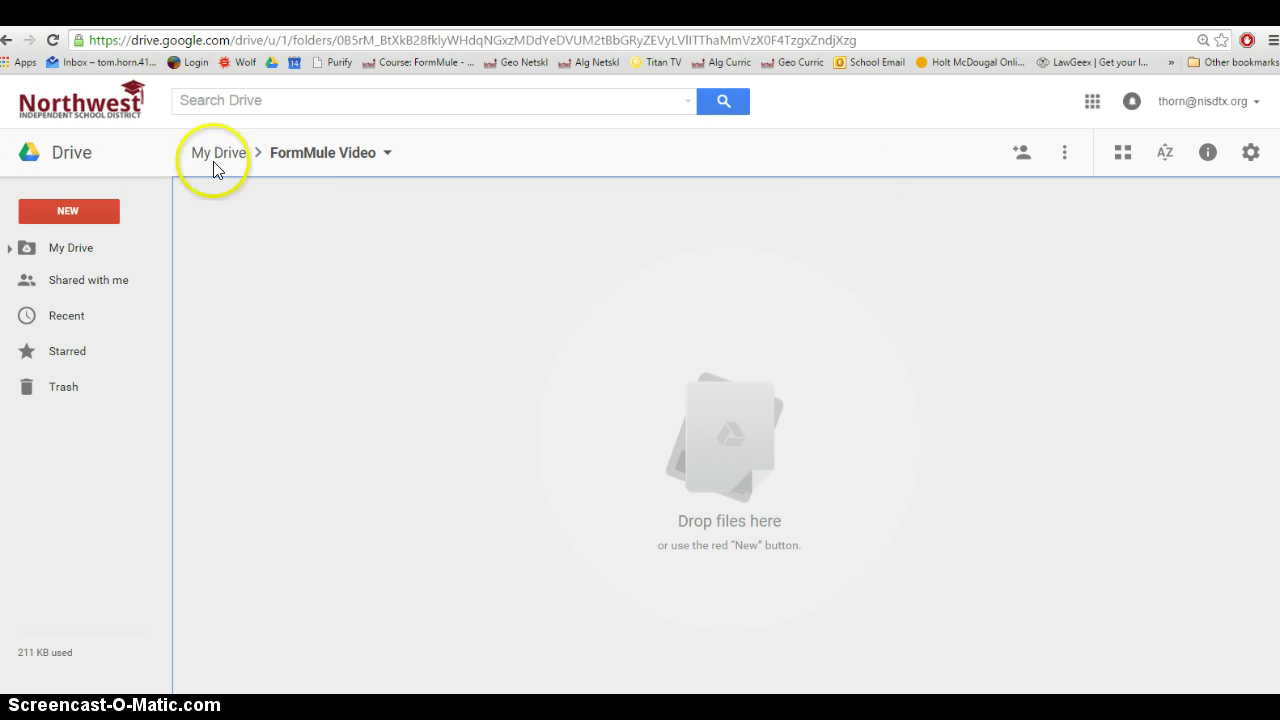
Create a new Google Form and name it Missing Assignments Form
click(70, 210)
mouse_move(89, 462)
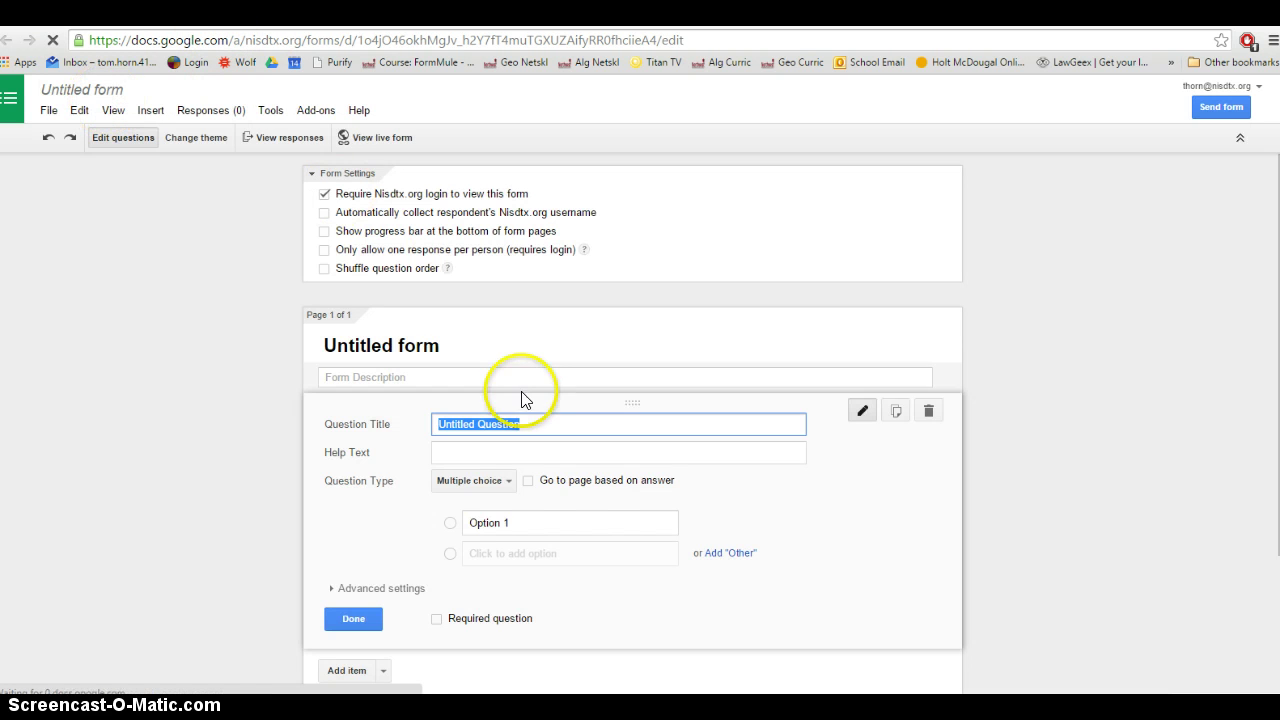
click(82, 95)
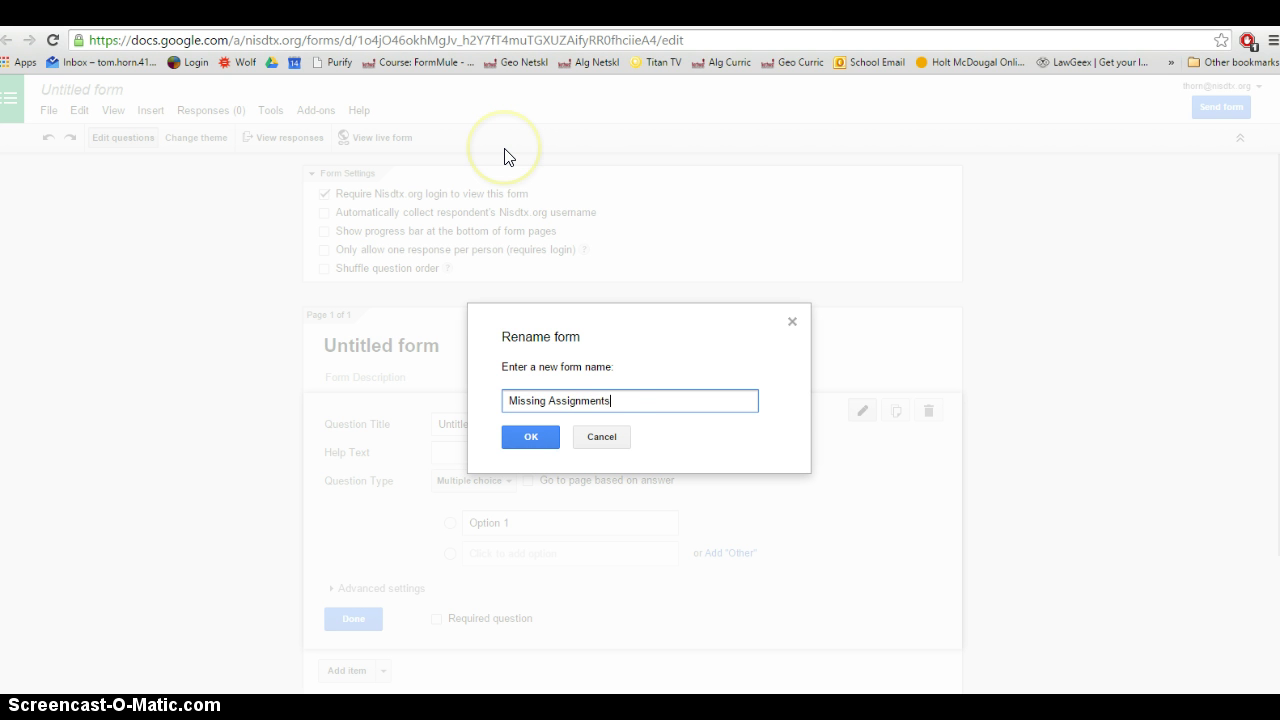
text(Form)
click(531, 437)
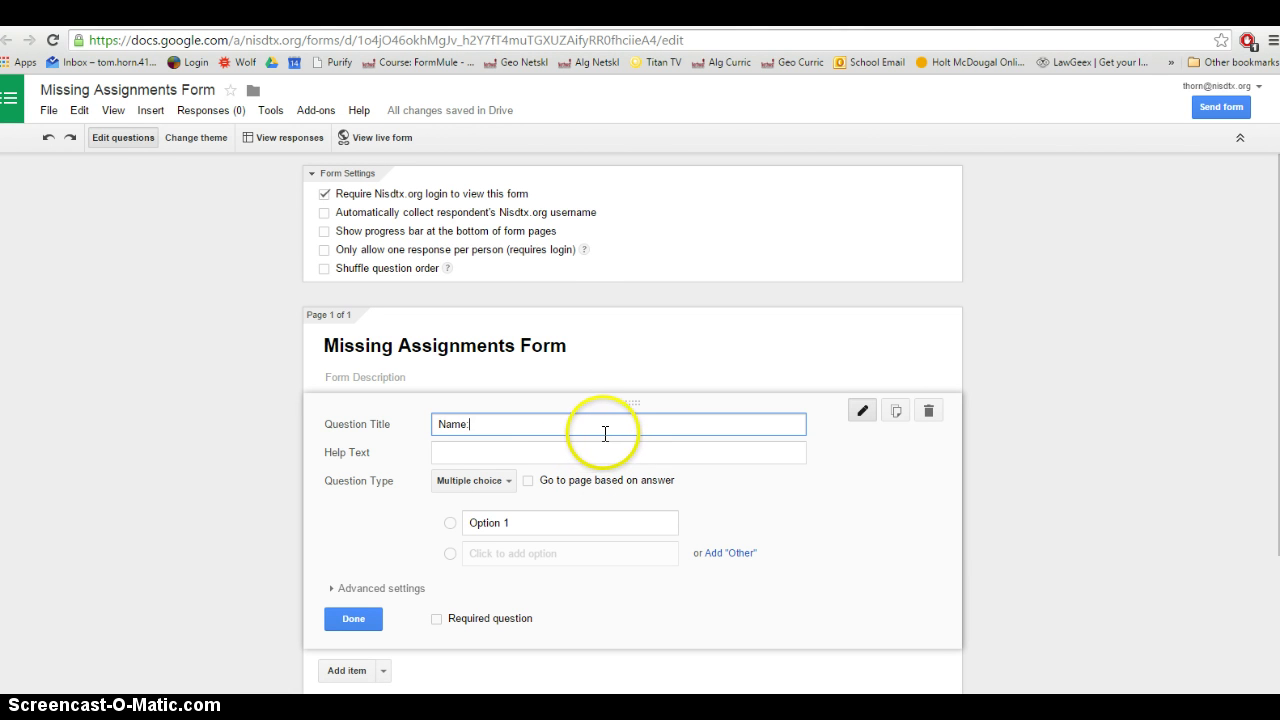
Make 'Name:' a required Text question with help text 'First AND Last'
click(500, 452)
text(First AND Last)
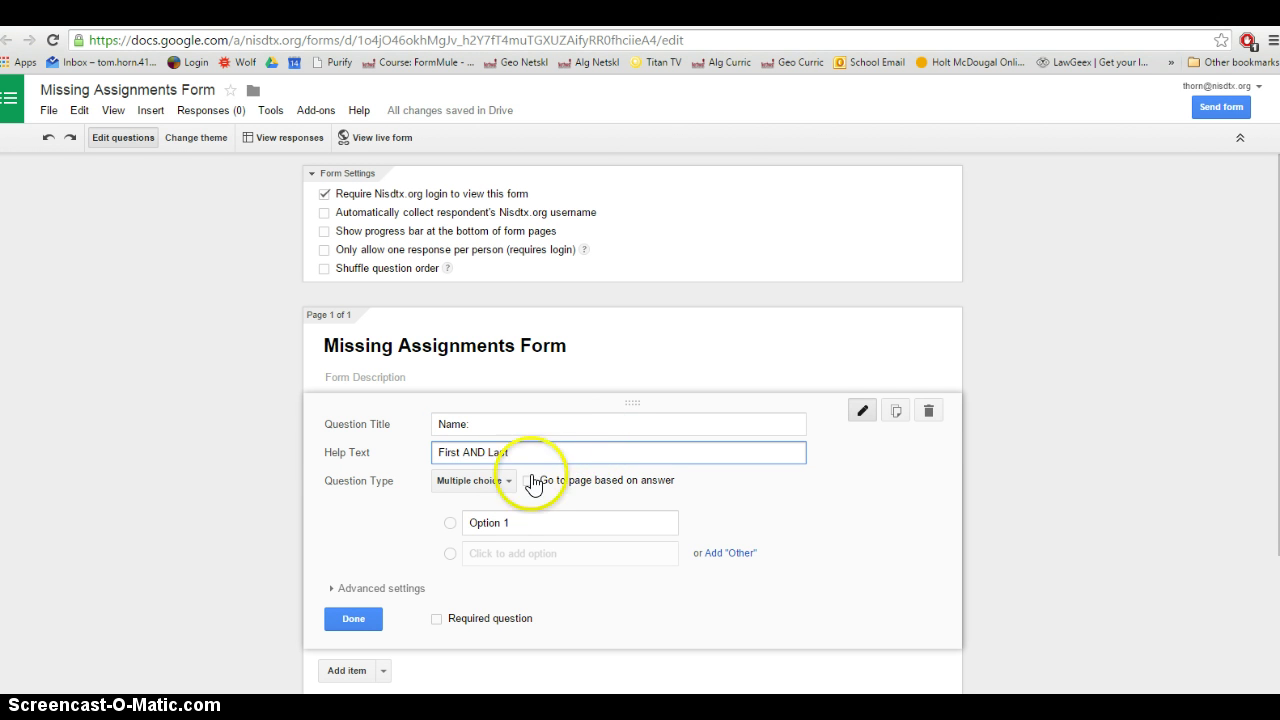
click(508, 481)
click(553, 433)
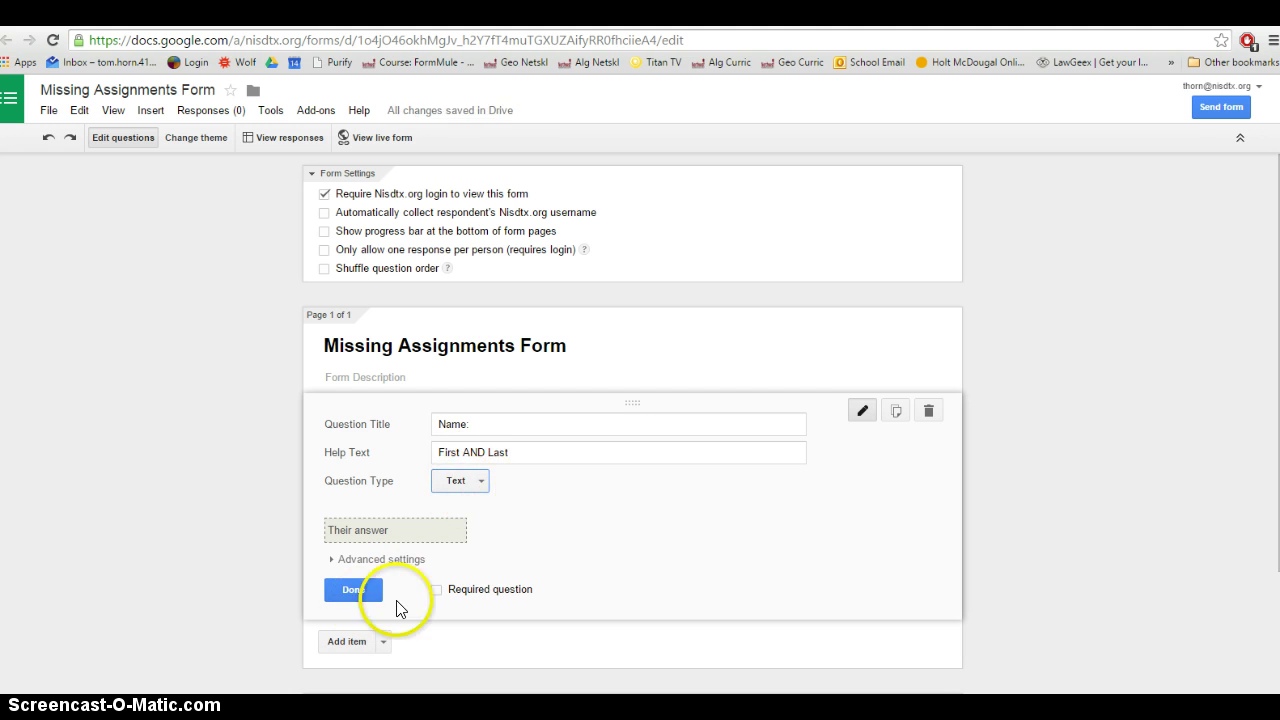
click(437, 590)
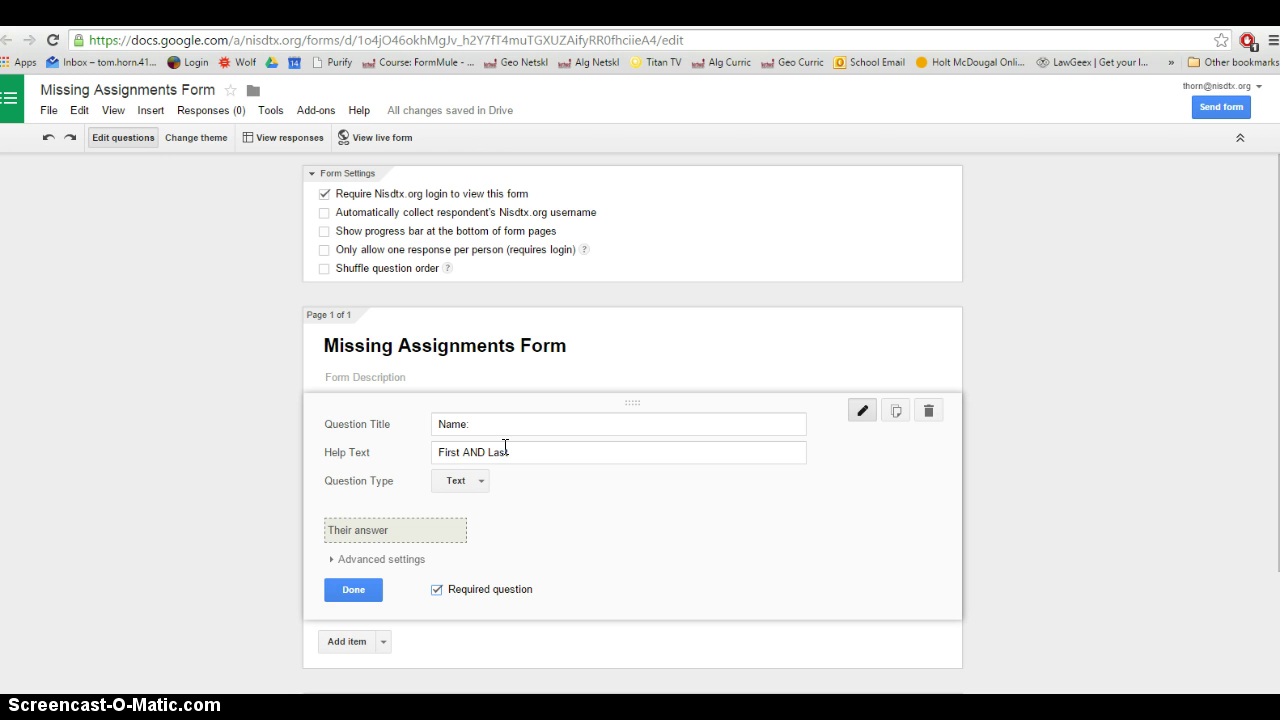
click(366, 596)
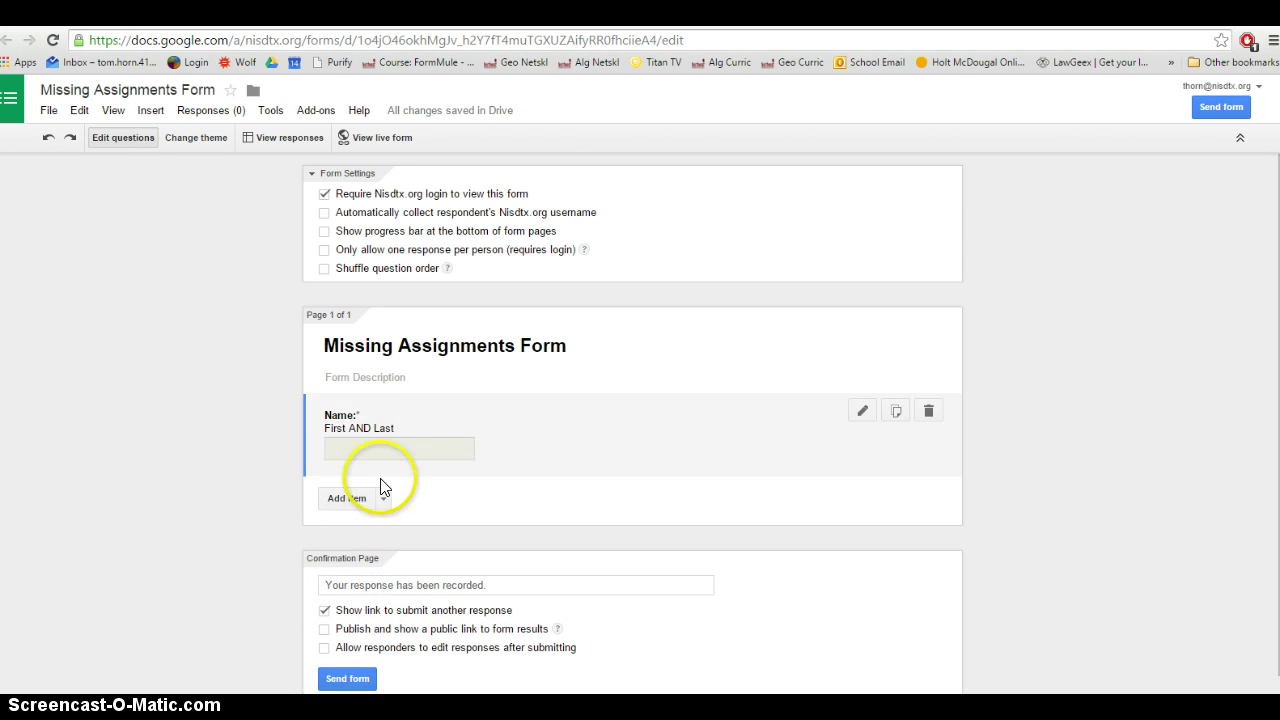
Add a required Text question 'Name of the Assignment:'
click(343, 497)
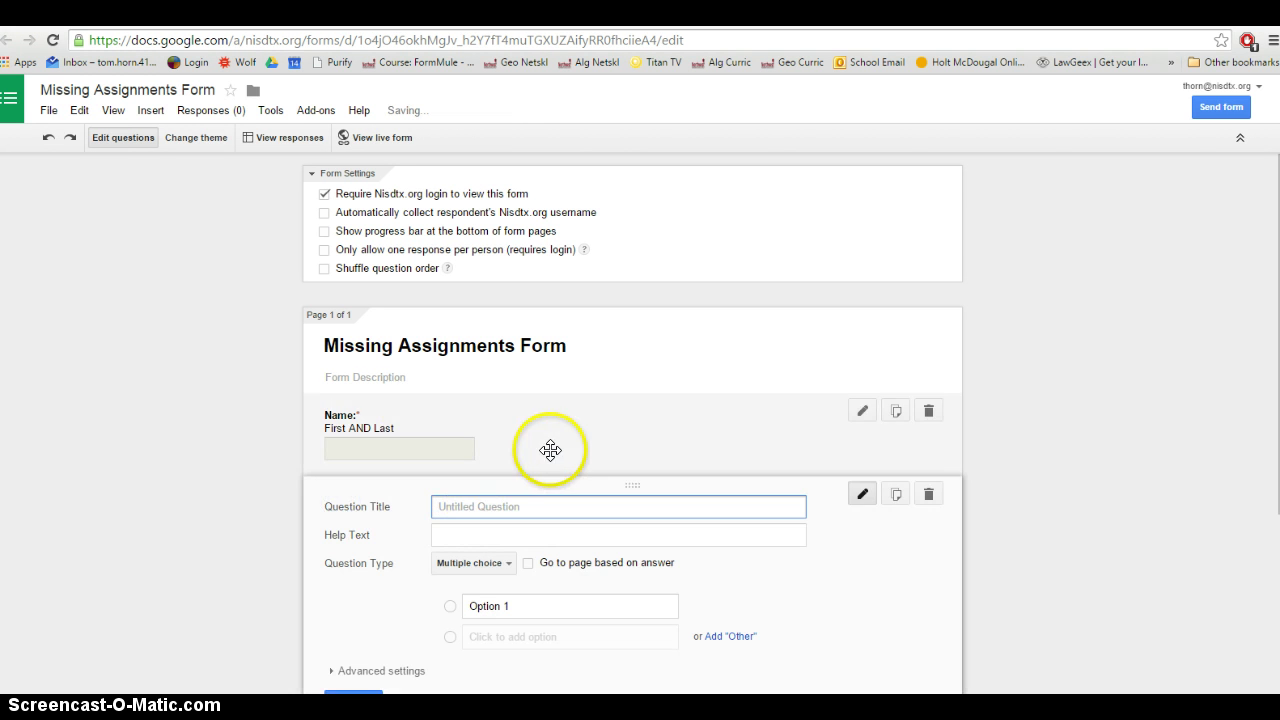
scroll(600, 390, down, 2)
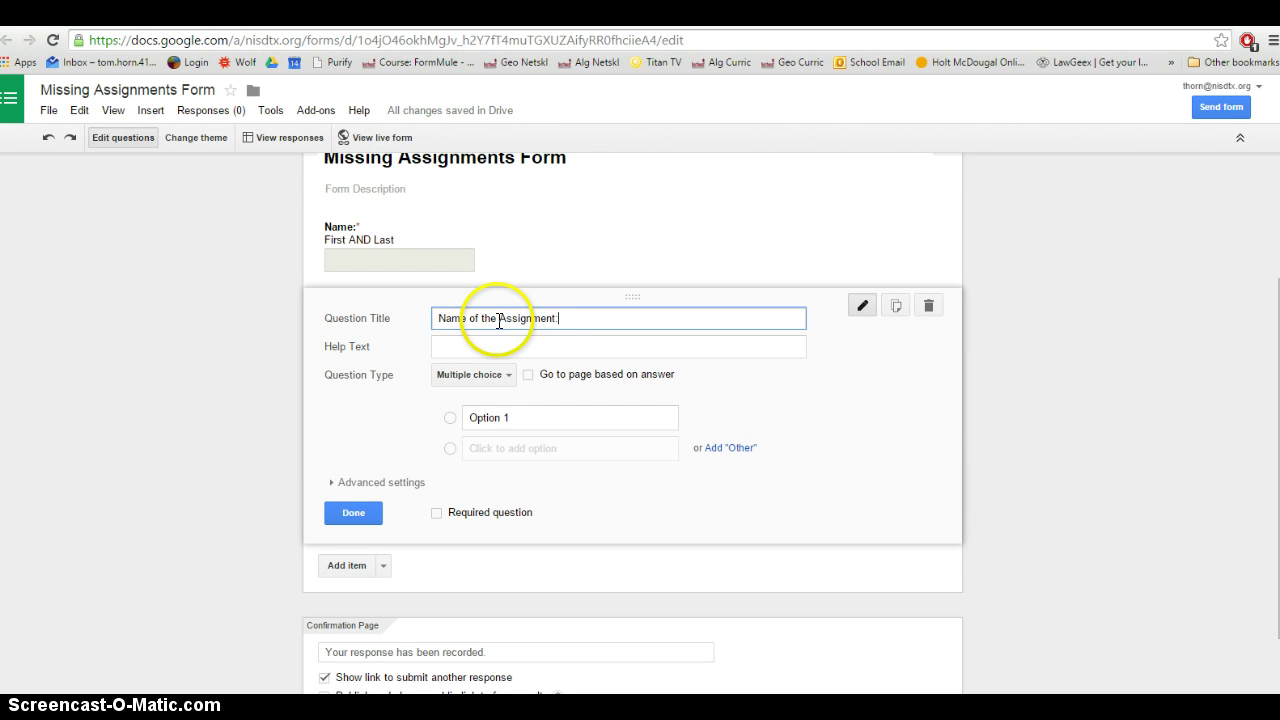
click(508, 374)
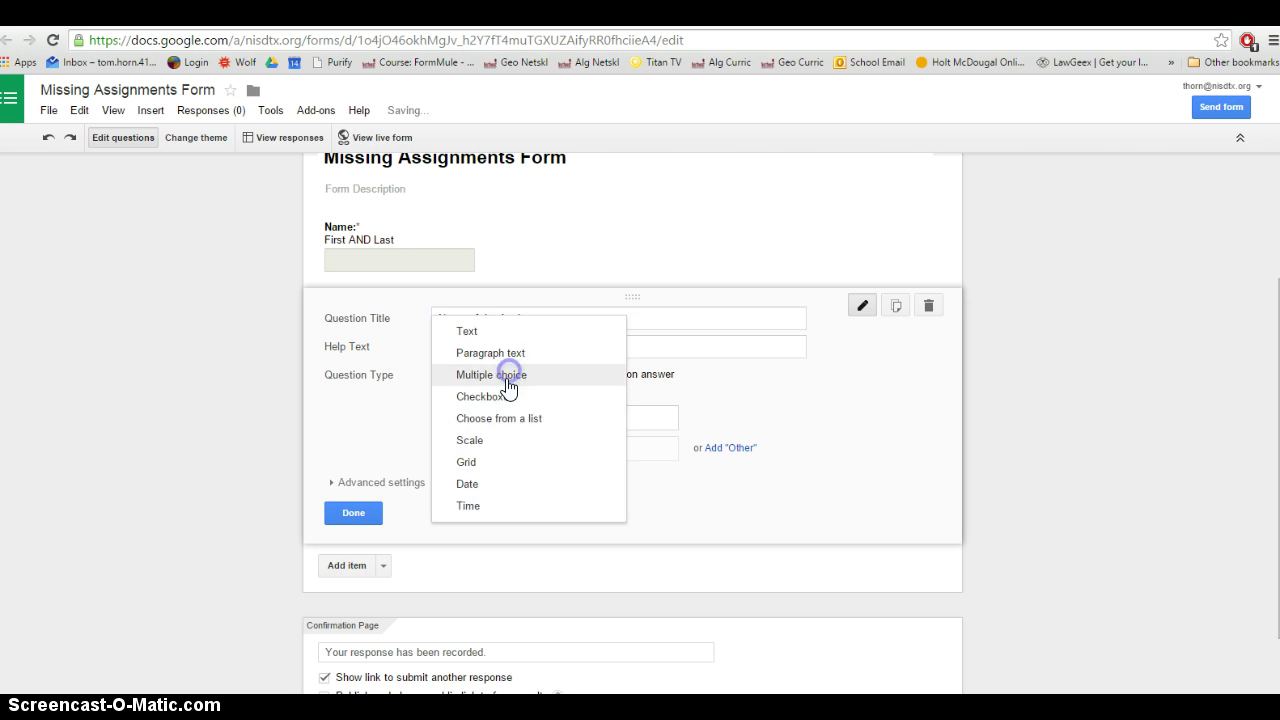
click(473, 334)
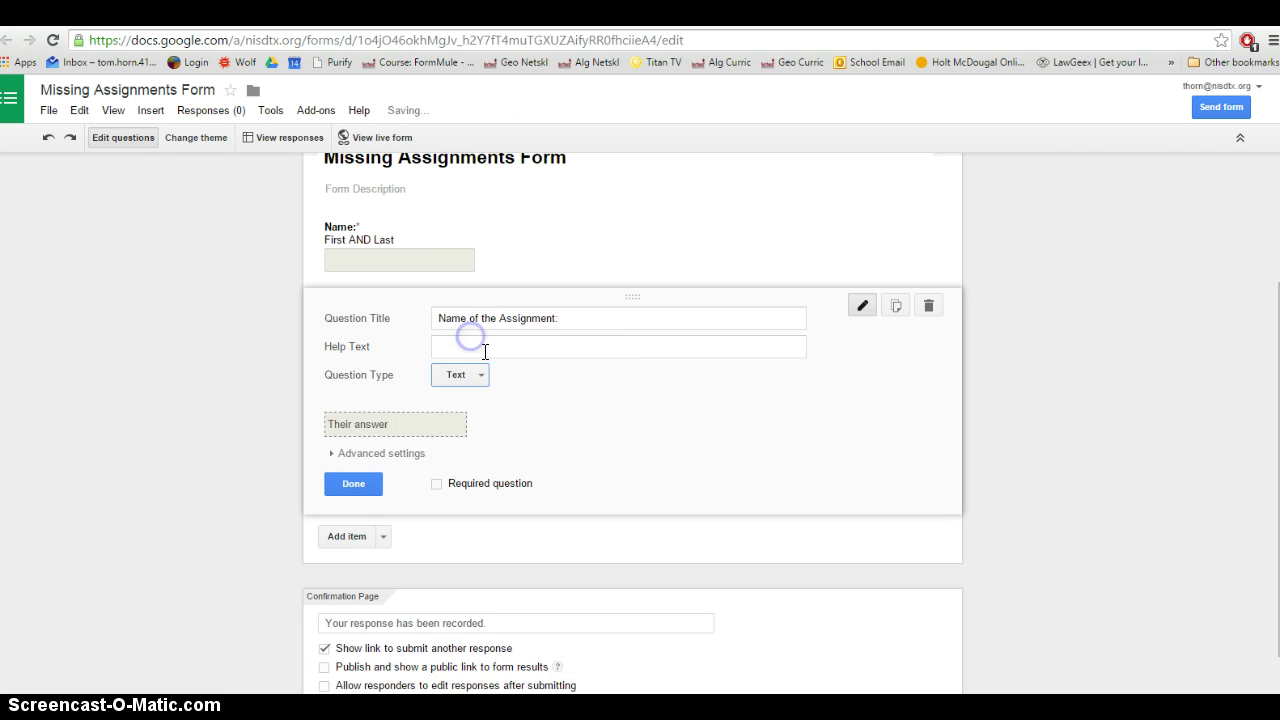
click(436, 484)
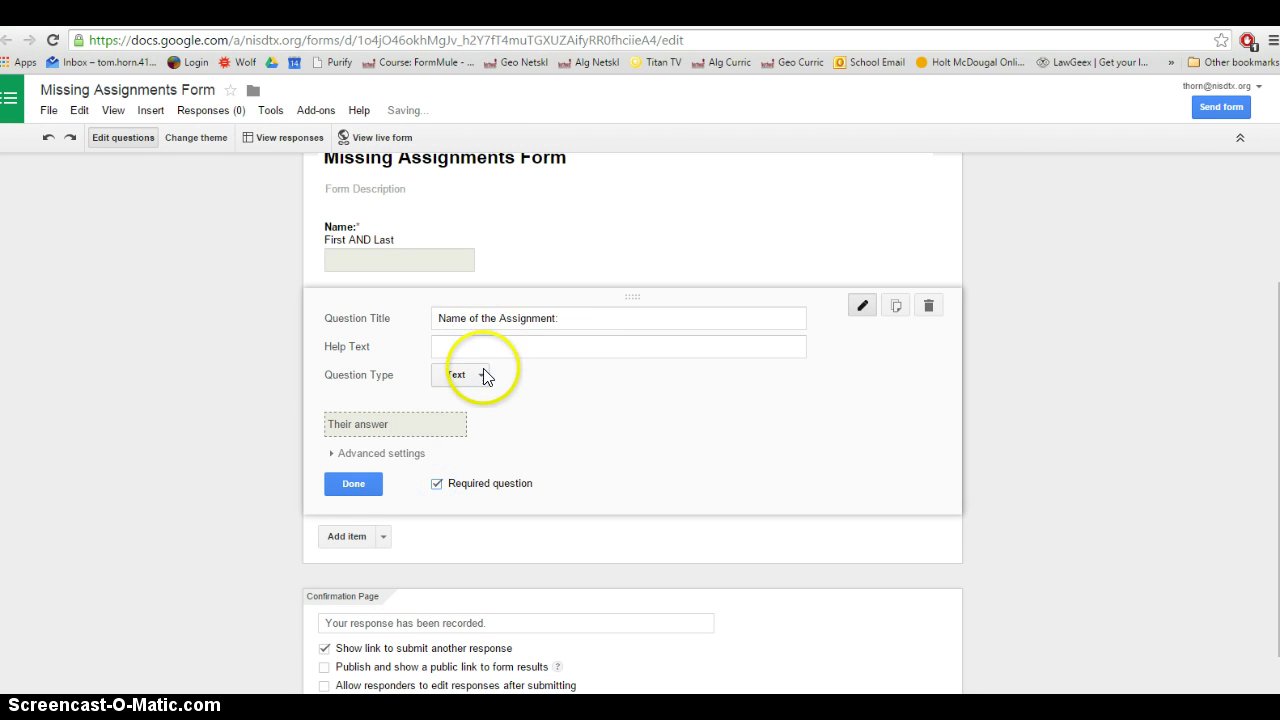
click(355, 488)
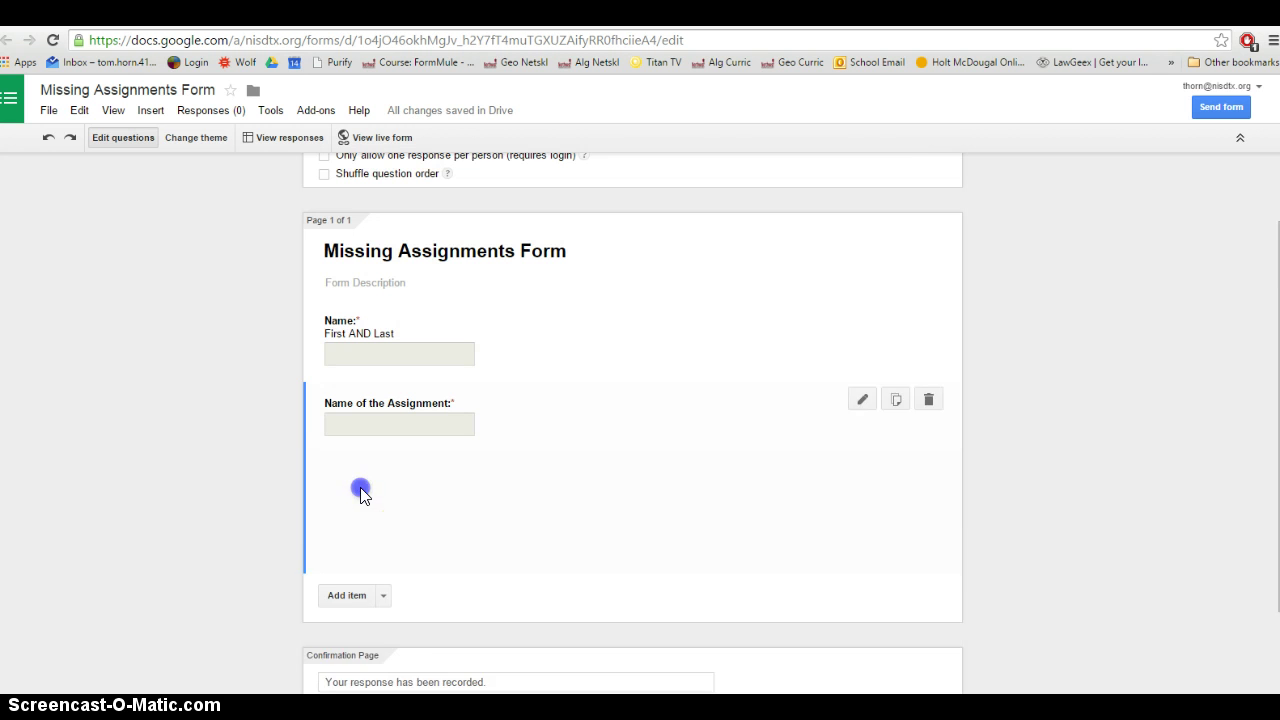
Add a required Text question 'Parent's Email Address'
click(350, 477)
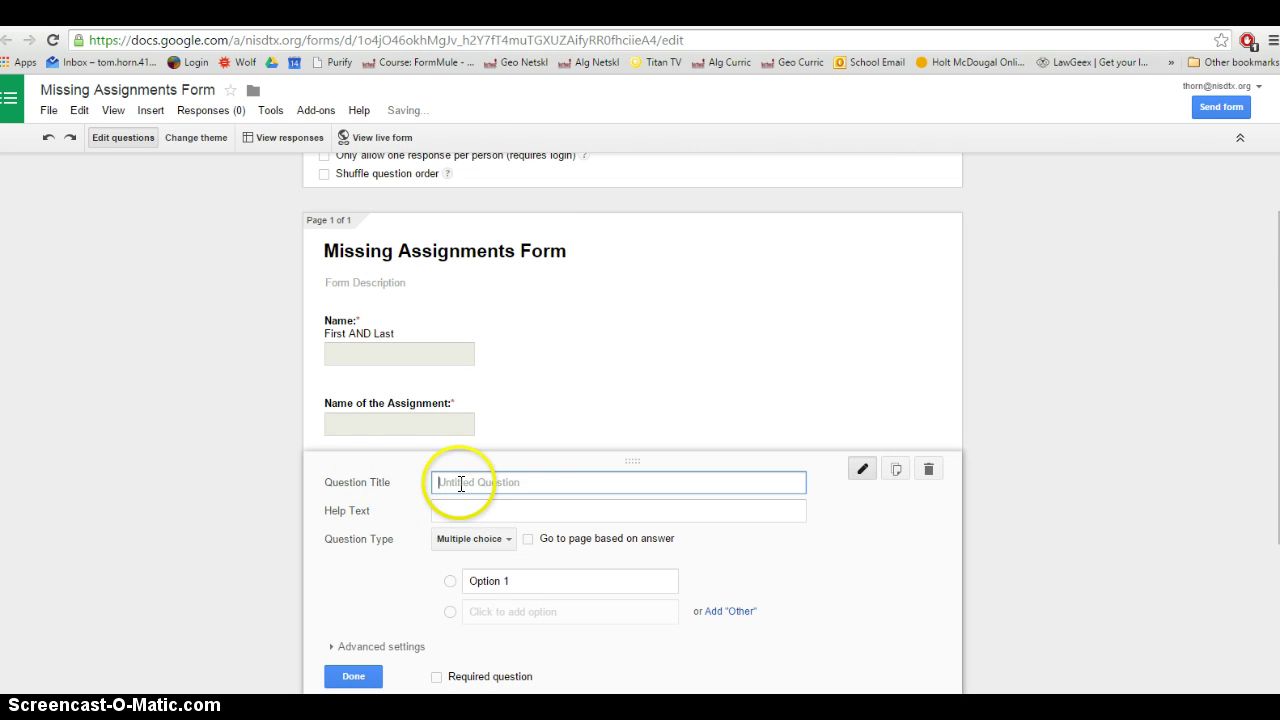
click(478, 539)
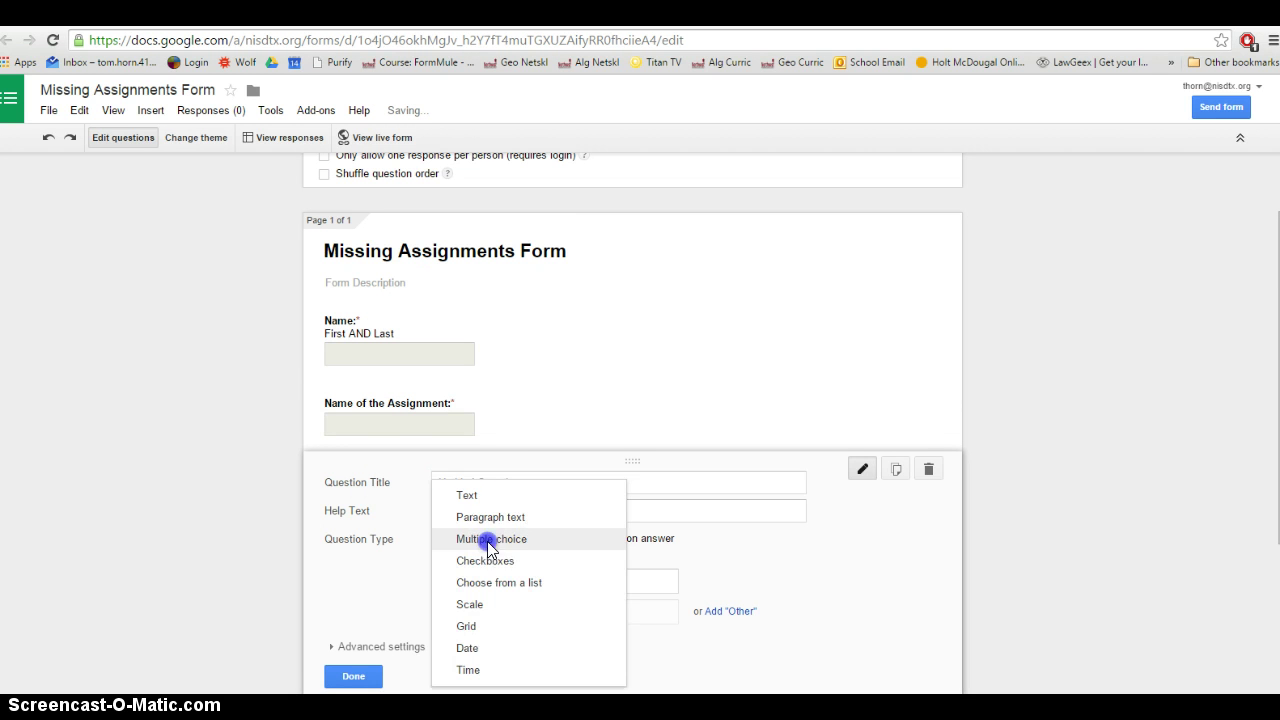
click(467, 495)
click(595, 476)
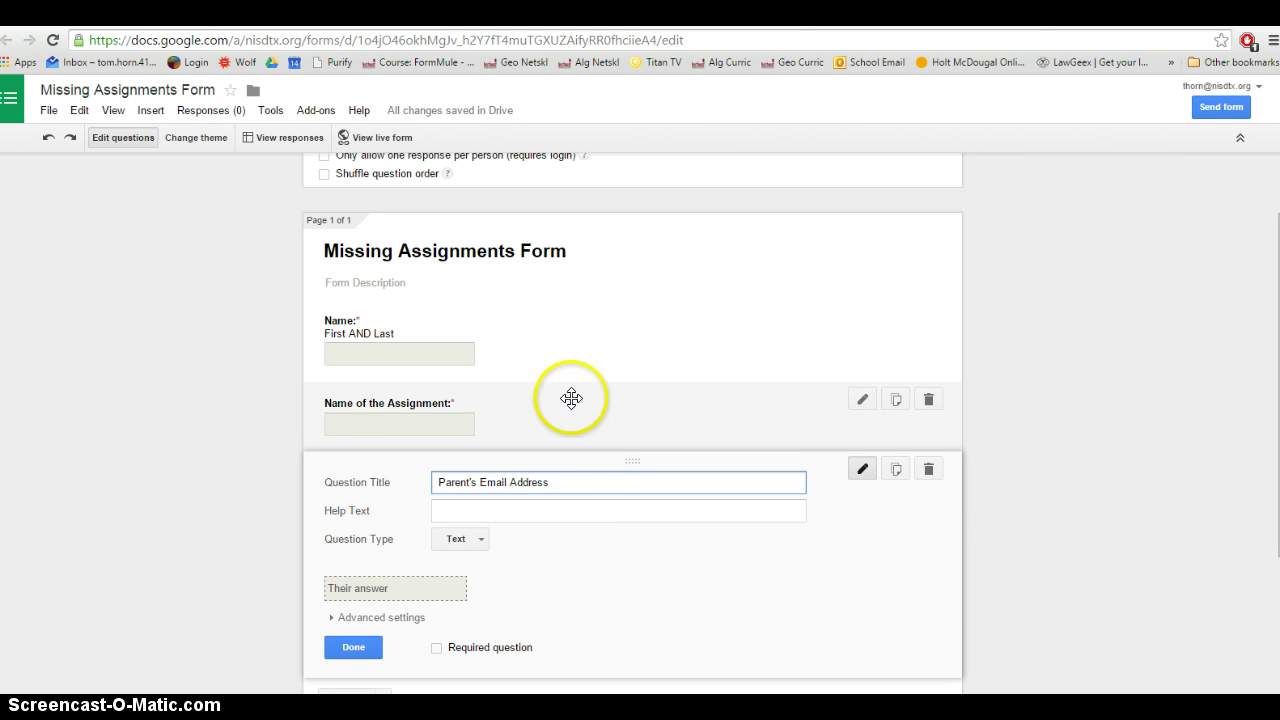
scroll(583, 389, down, 2)
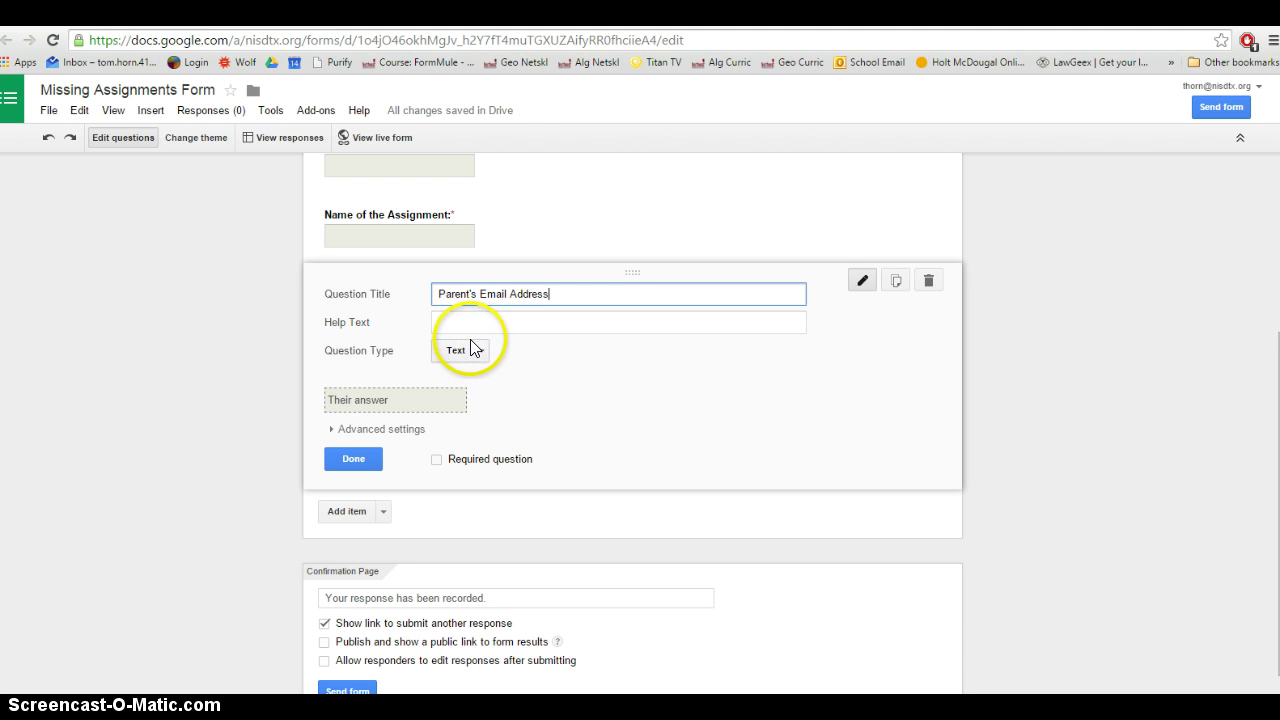
click(437, 460)
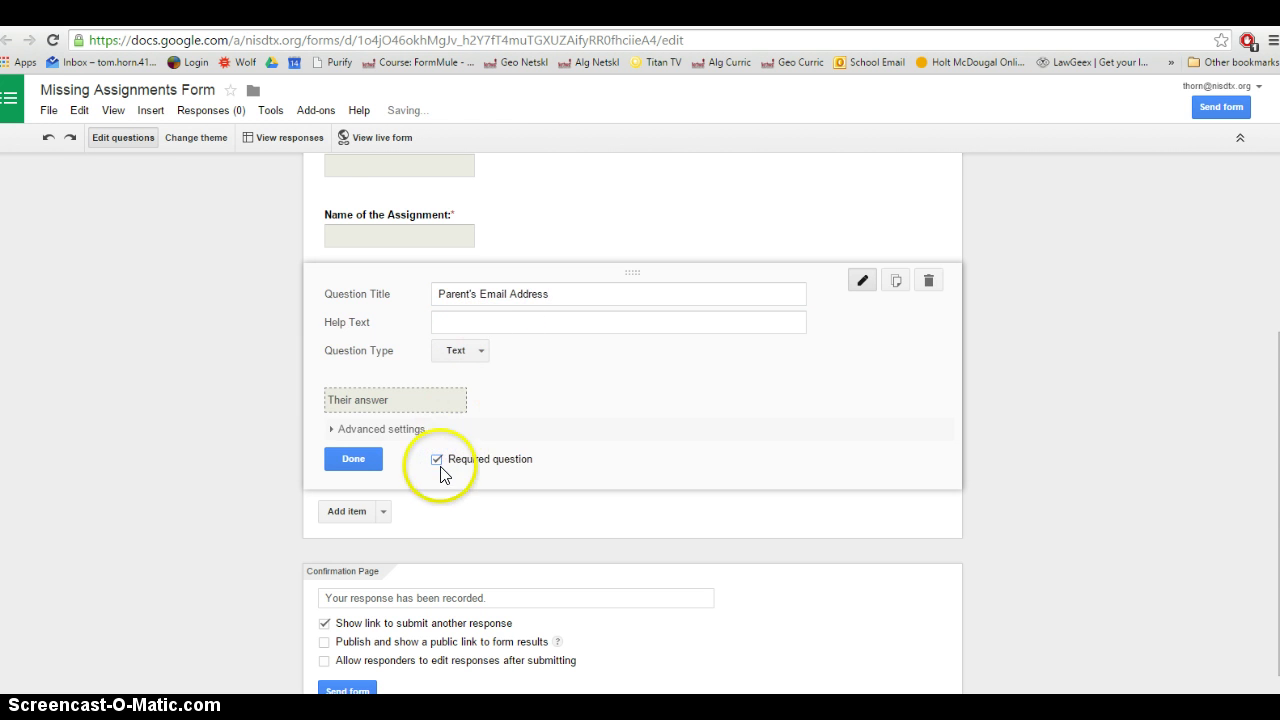
click(355, 462)
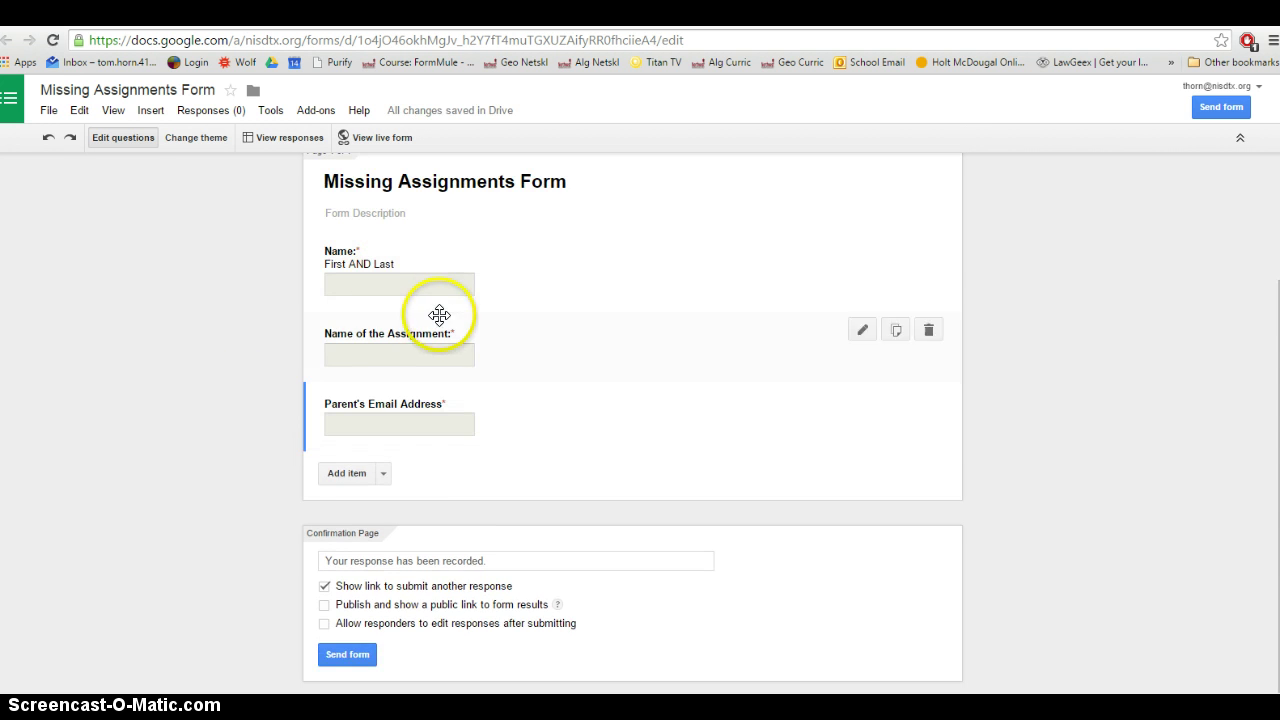
scroll(420, 325, up, 2)
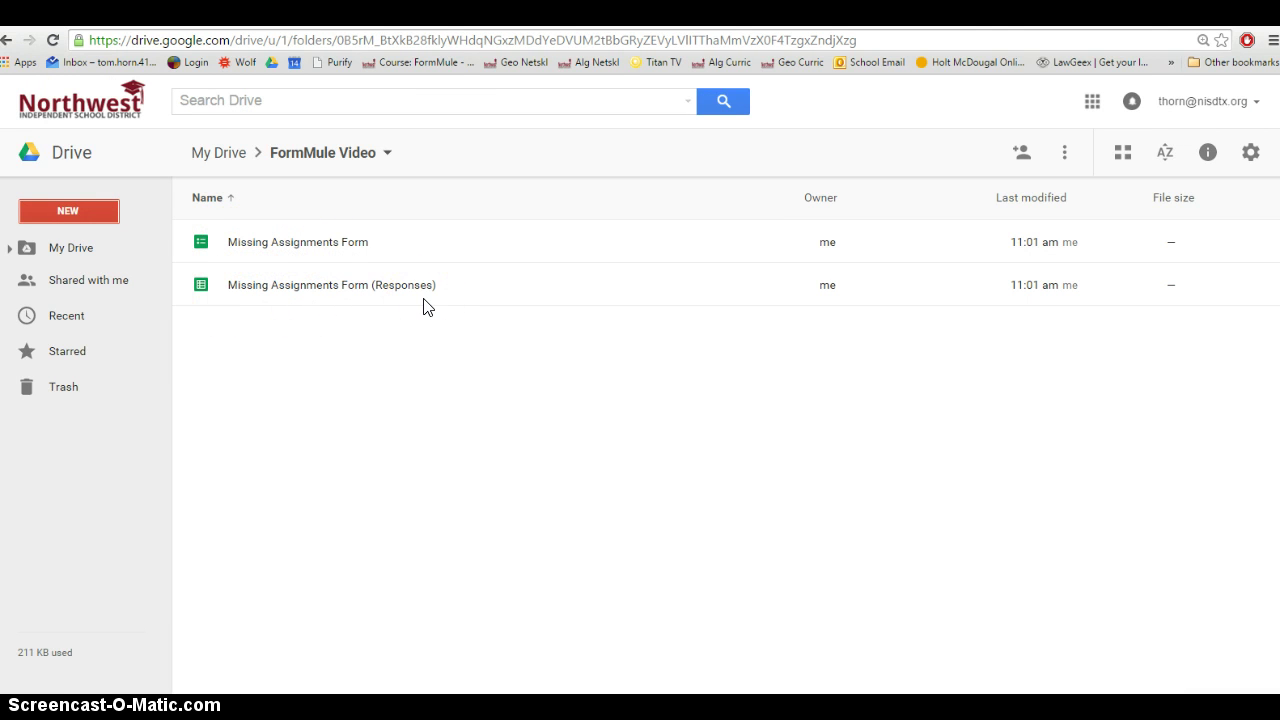
Open the Responses spreadsheet and check headers Name:, Name of the Assignment:, and Parent's Email Address
double_click(368, 292)
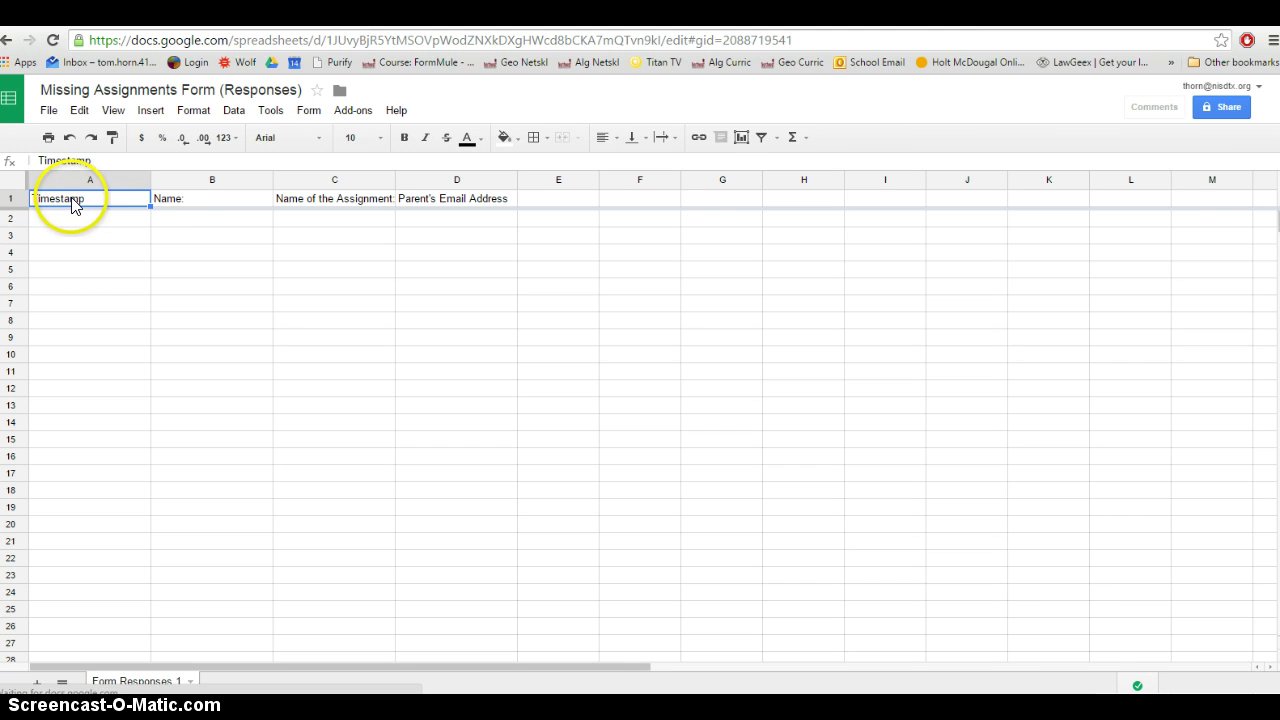
click(191, 202)
click(323, 200)
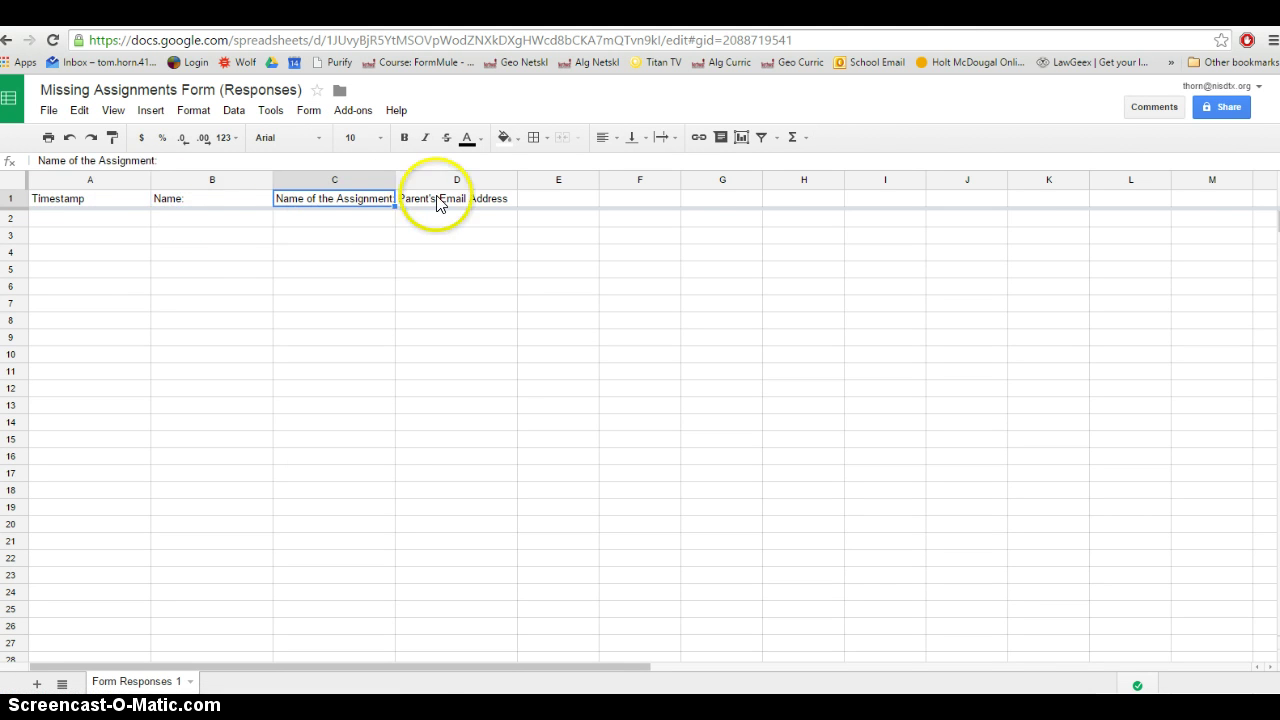
click(435, 203)
click(217, 206)
click(345, 205)
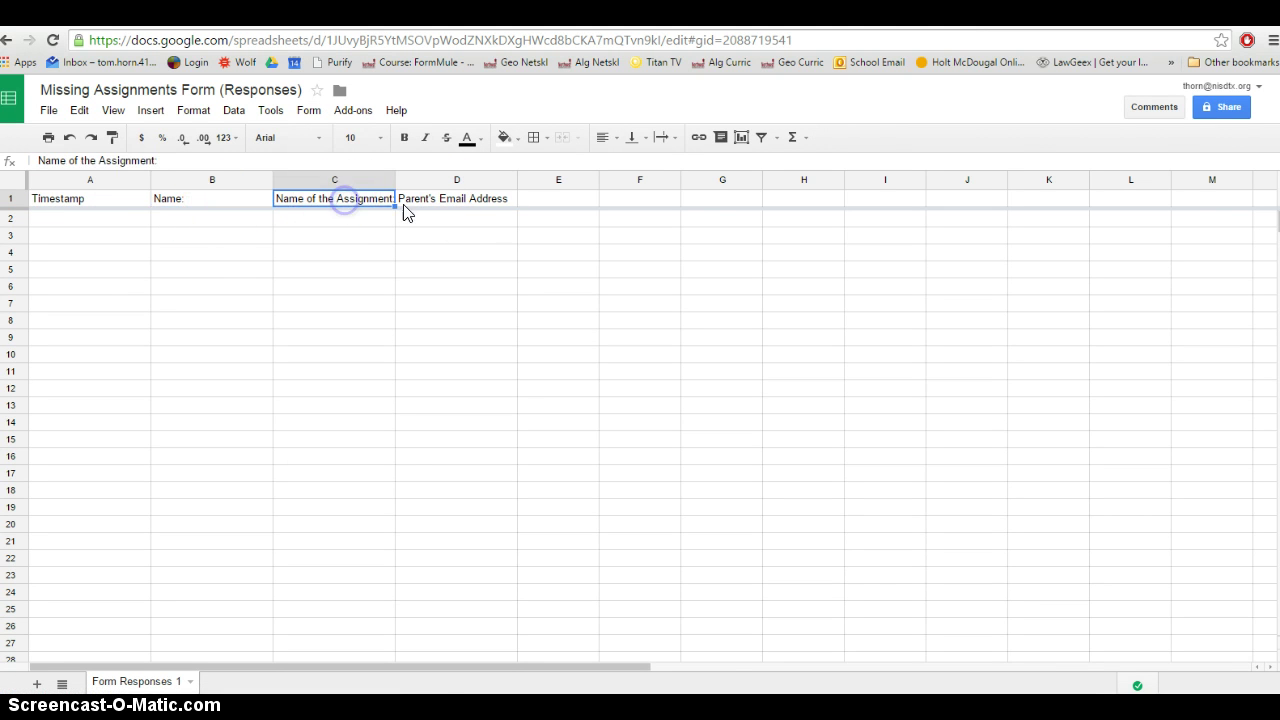
click(466, 205)
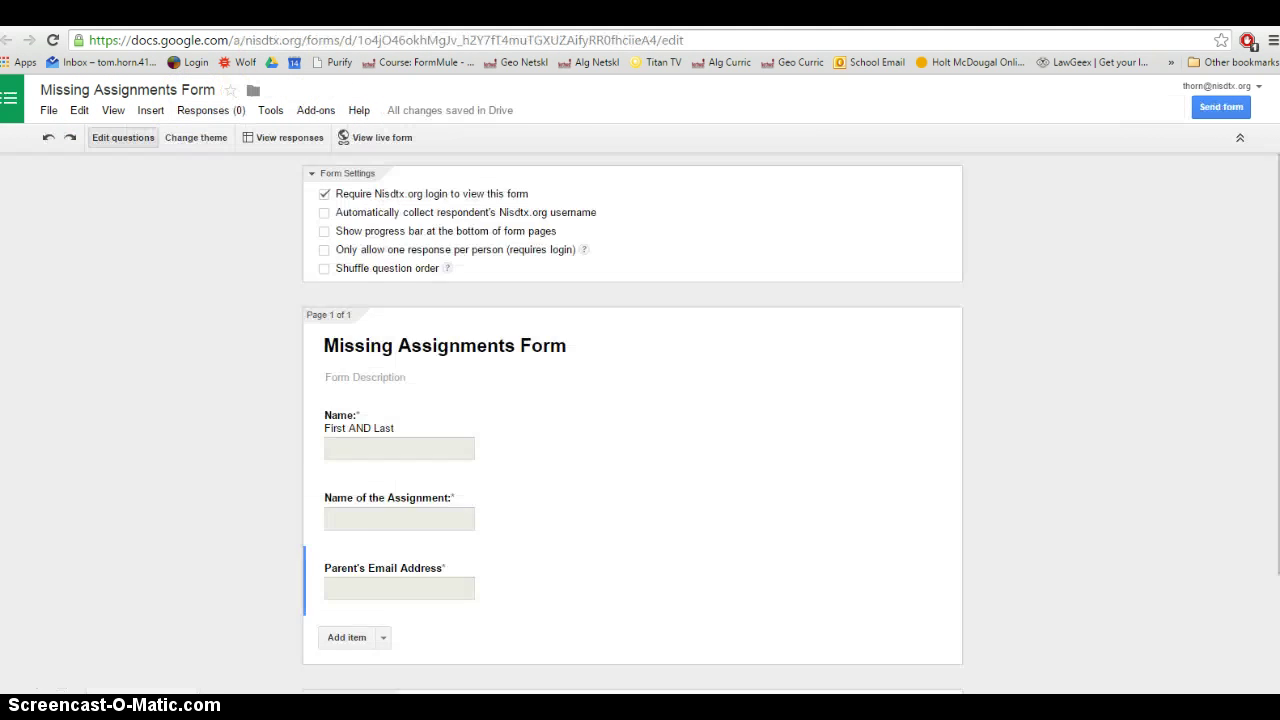
scroll(400, 118, down, 2)
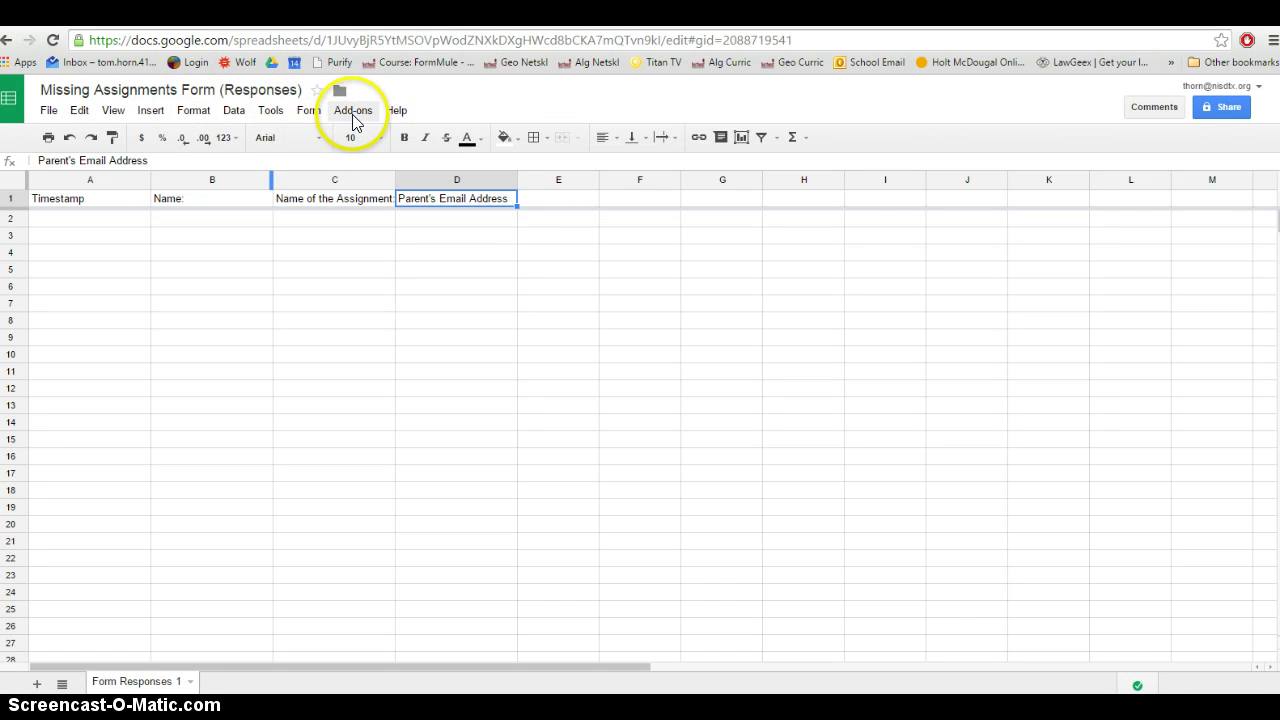
Launch formMule from the Add-ons menu to open the Email merge utility
click(353, 115)
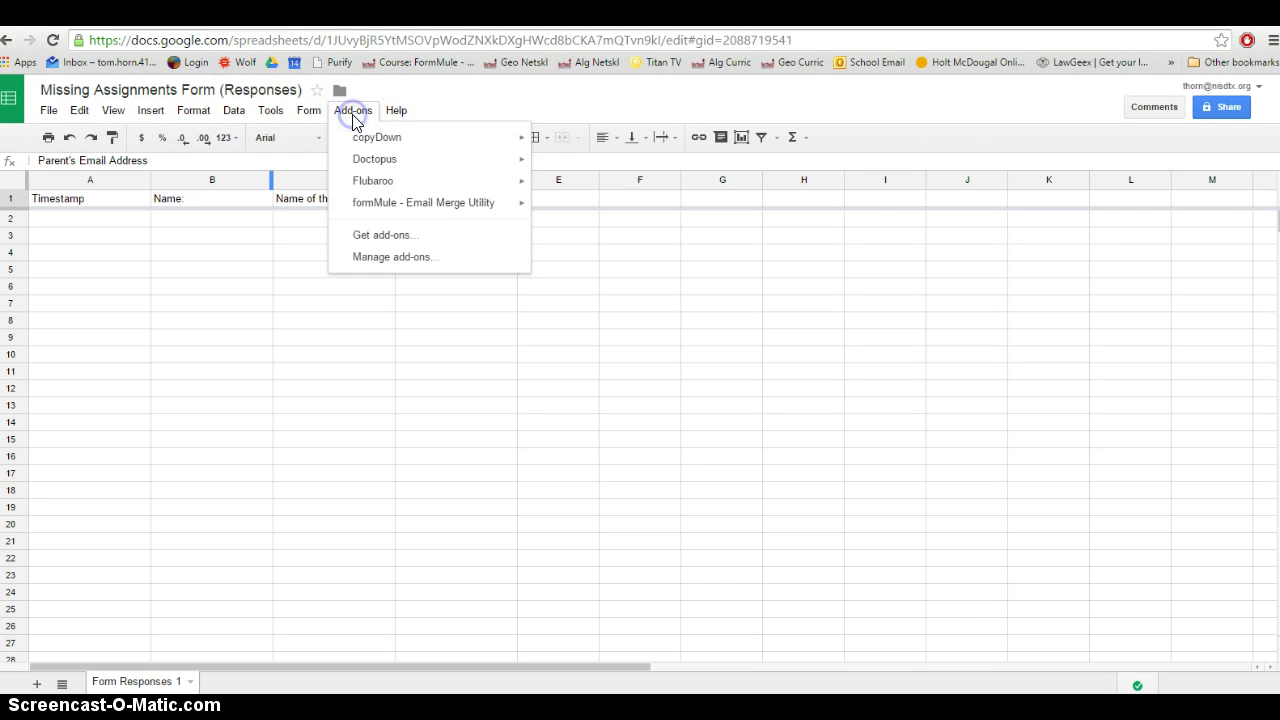
mouse_move(398, 208)
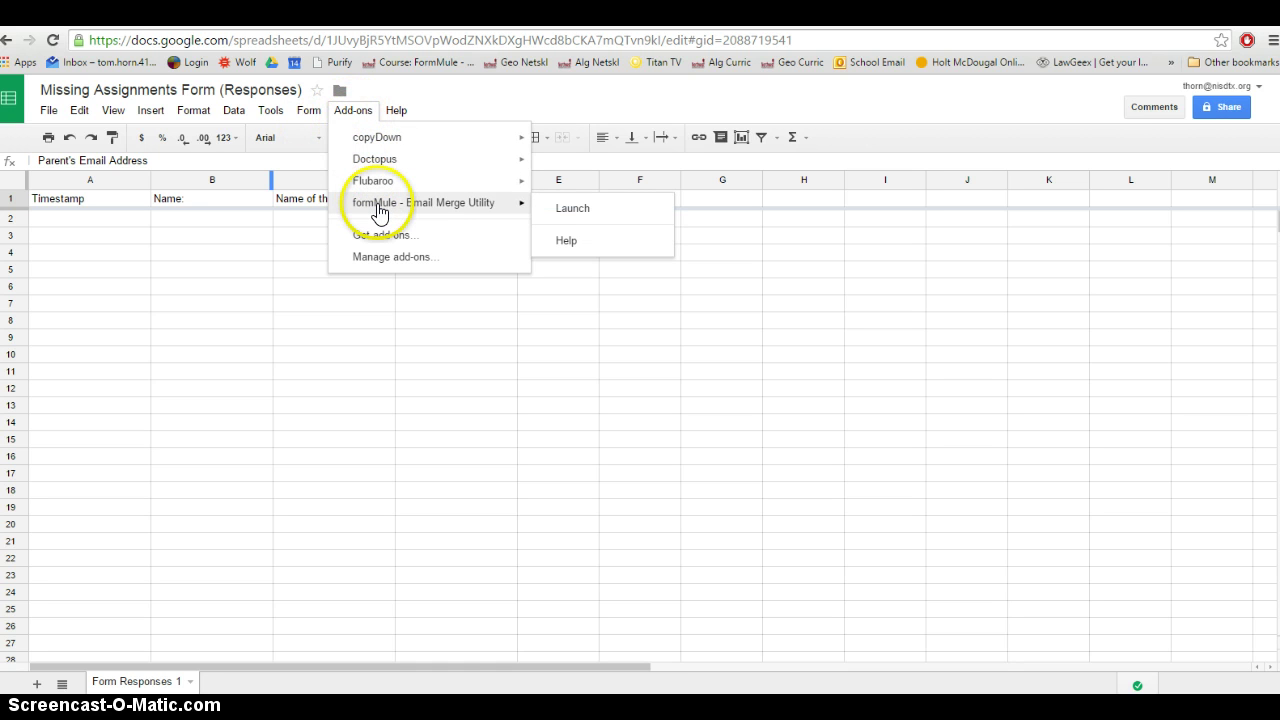
click(566, 212)
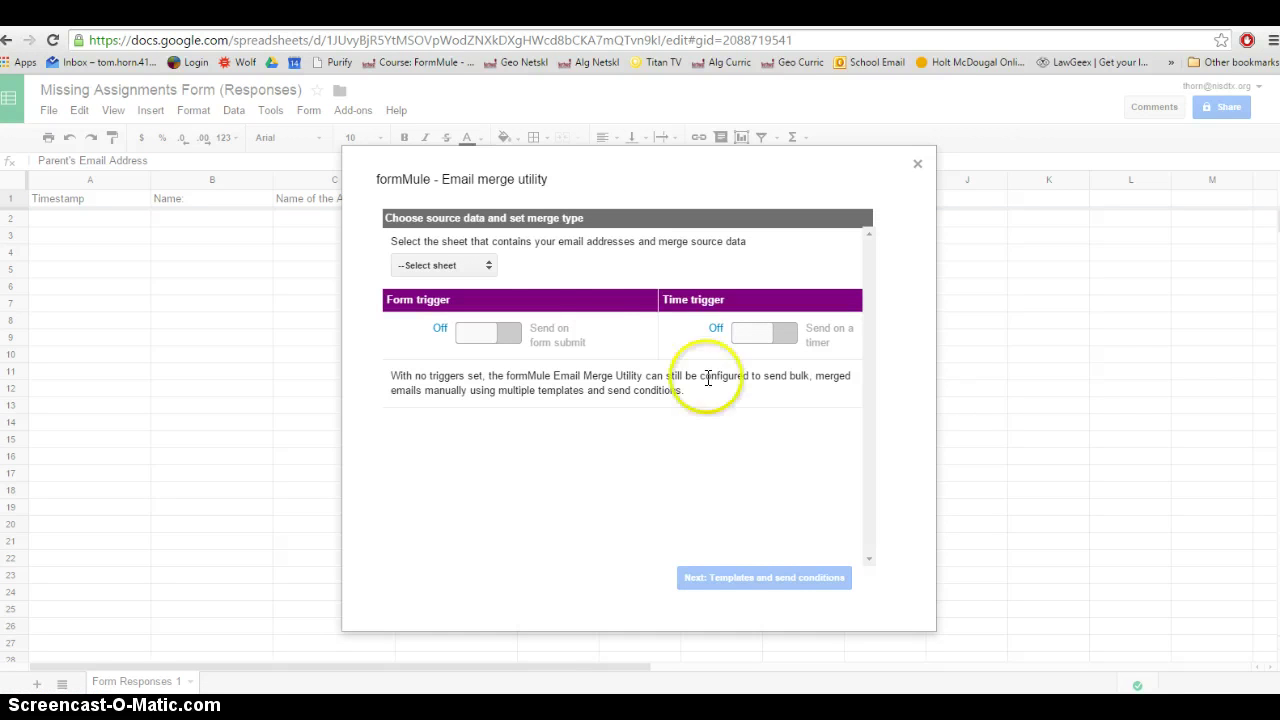
Use Form Responses 1 as the source sheet with the form-submit trigger on and the time trigger off
click(484, 265)
click(432, 295)
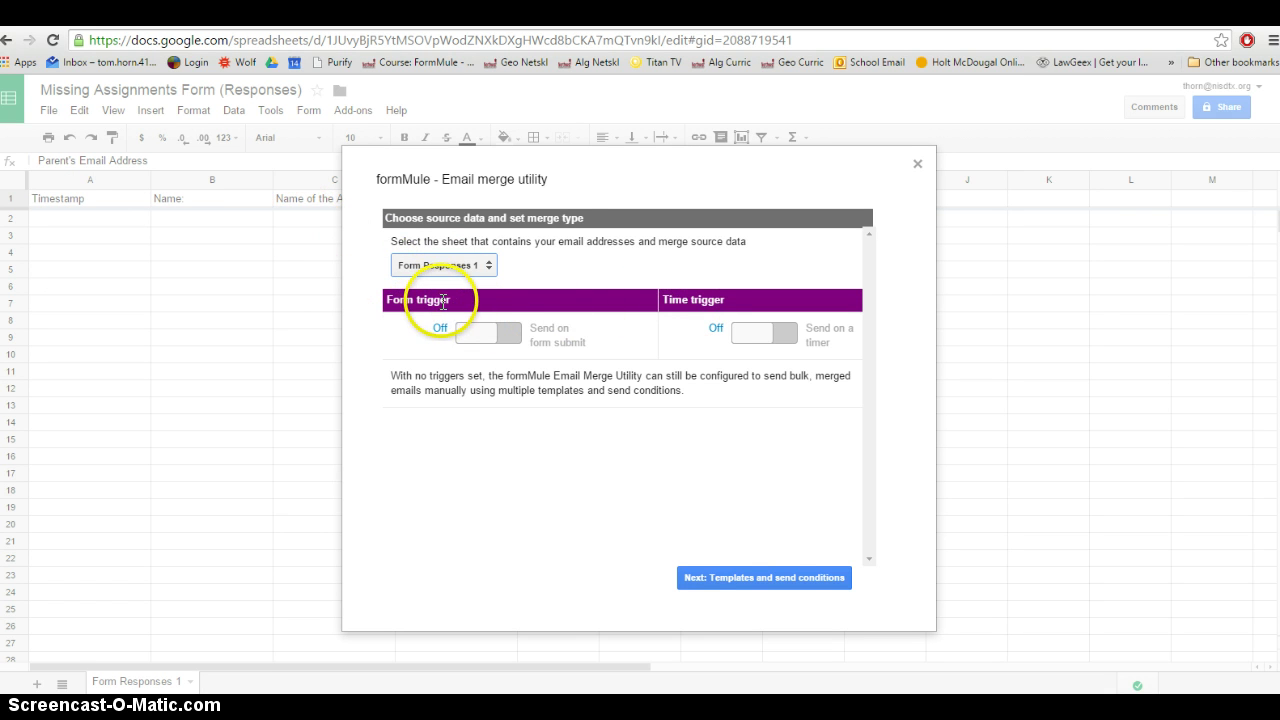
click(511, 336)
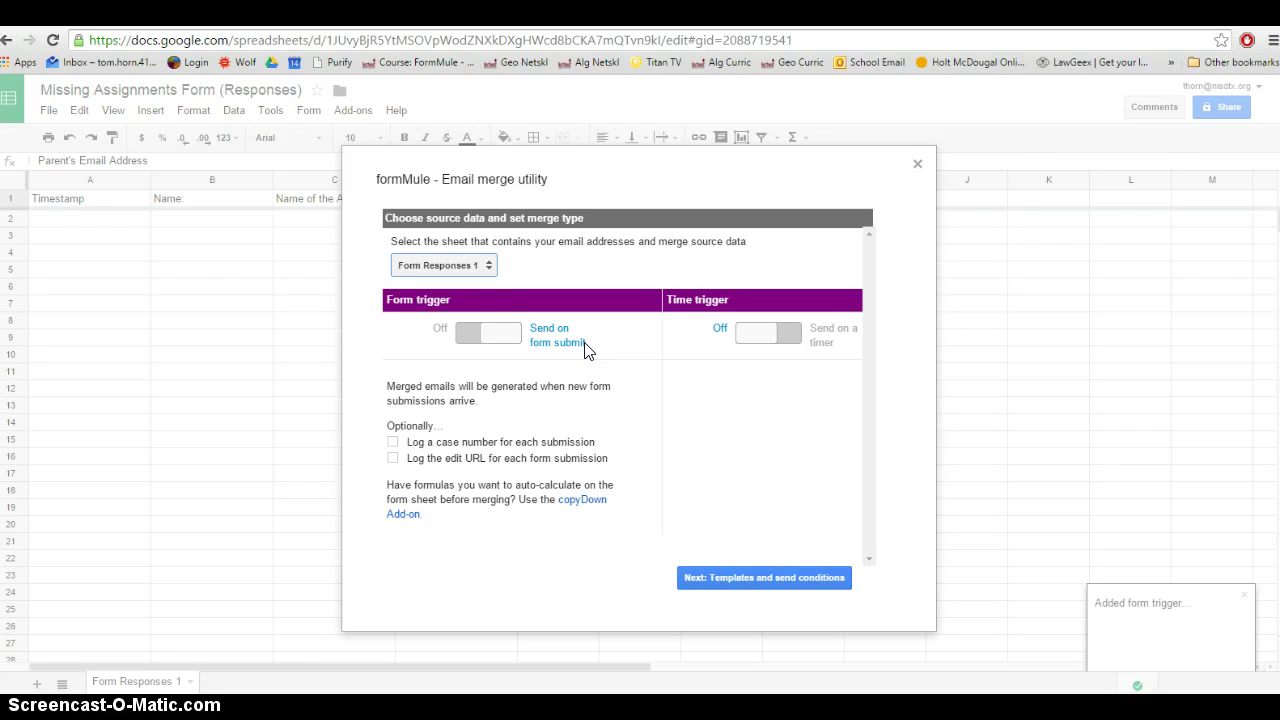
click(560, 343)
click(755, 341)
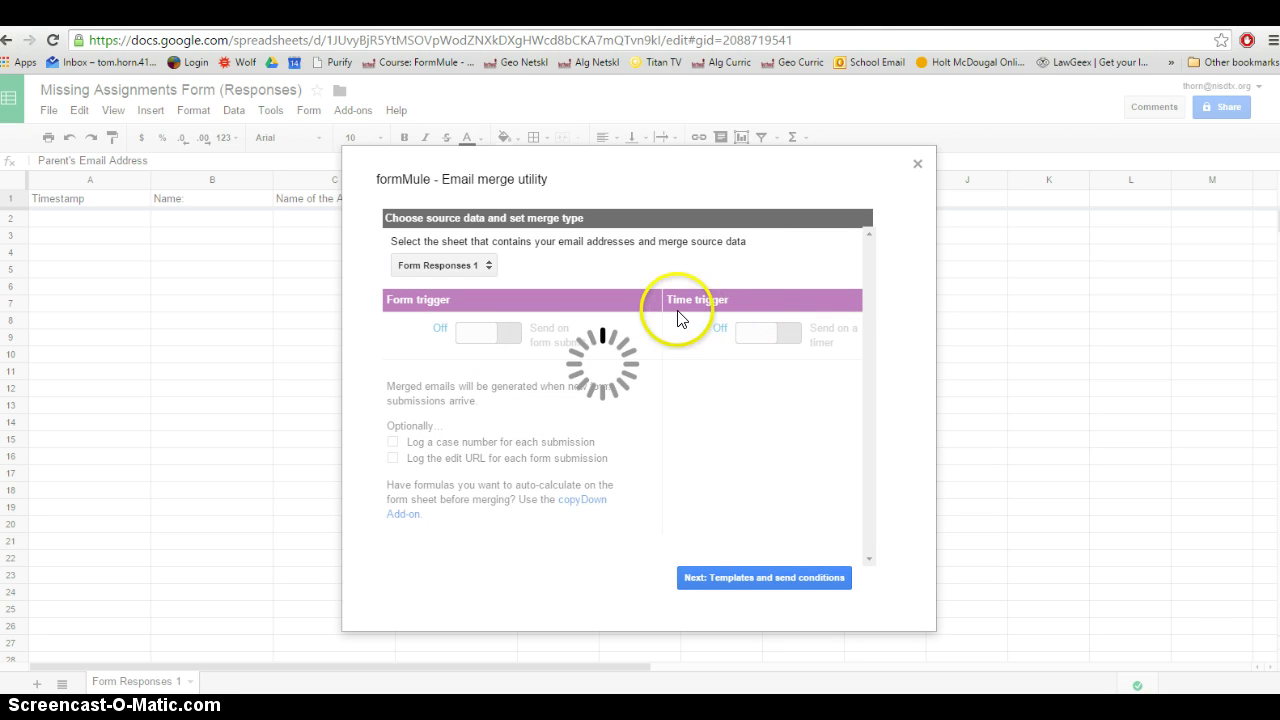
click(760, 333)
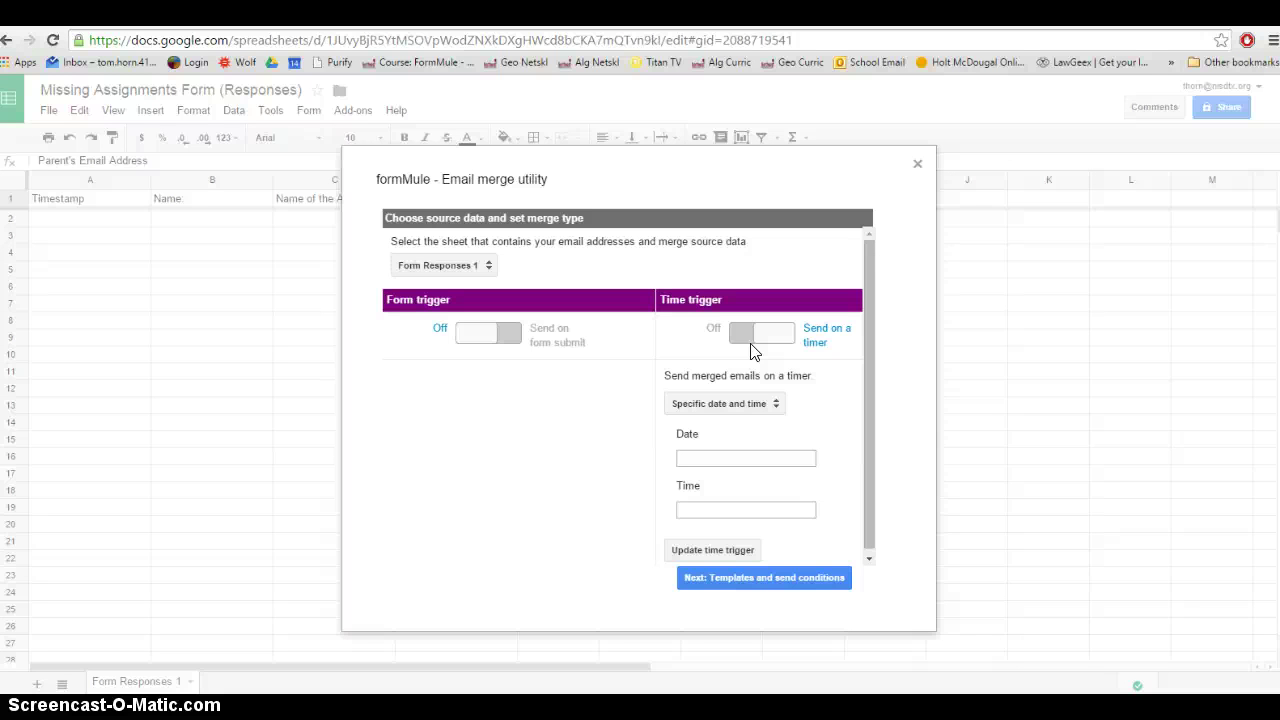
click(756, 336)
click(485, 335)
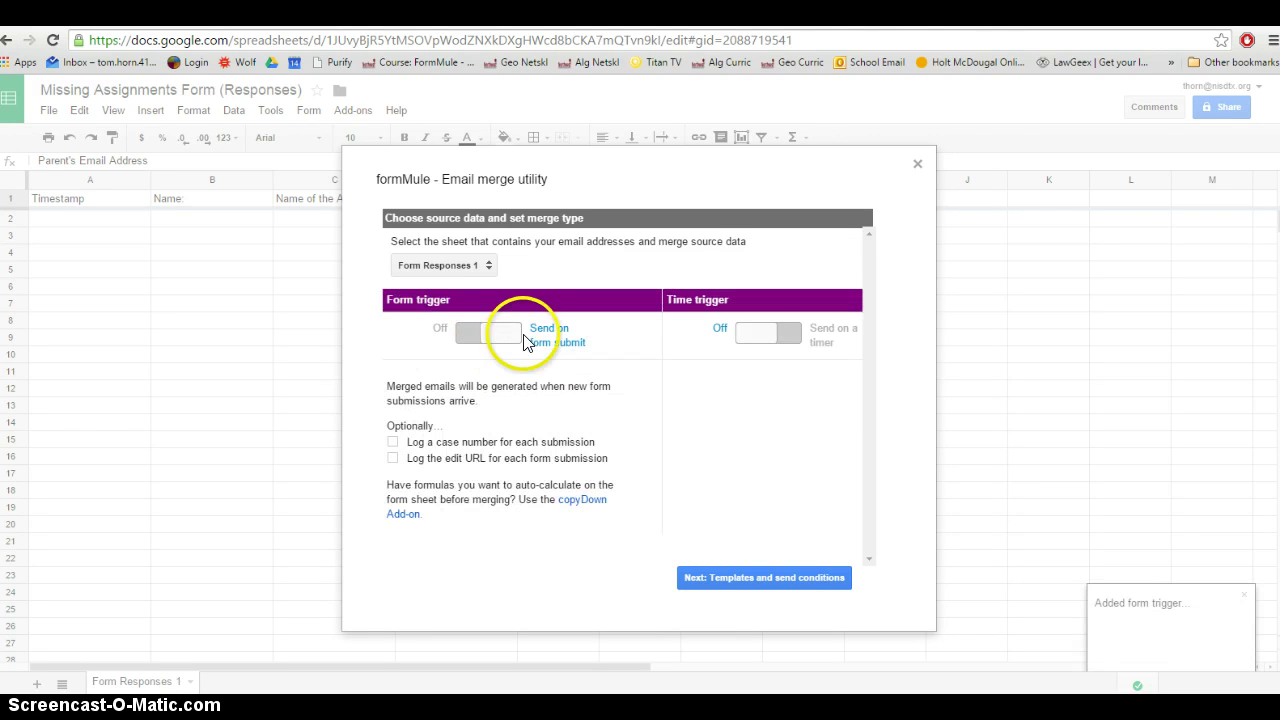
Save one template, Template 1, with the send condition '--Send for all rows'
click(757, 578)
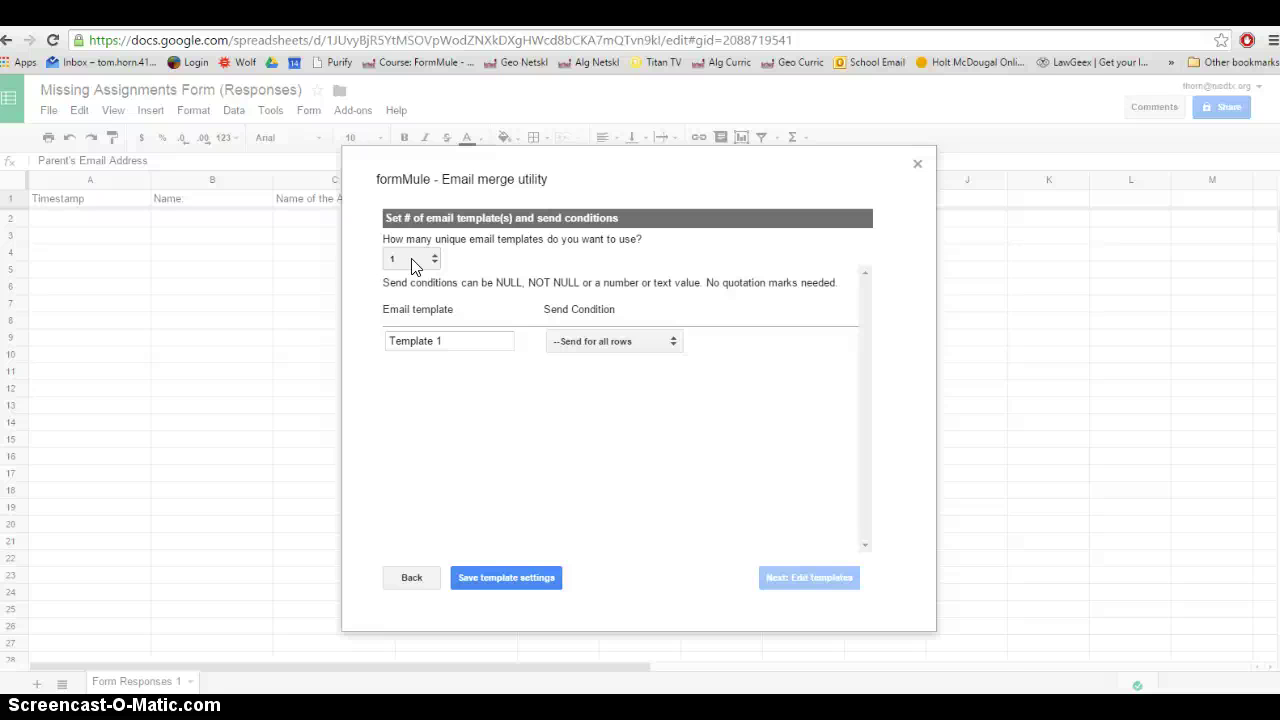
click(490, 343)
click(629, 344)
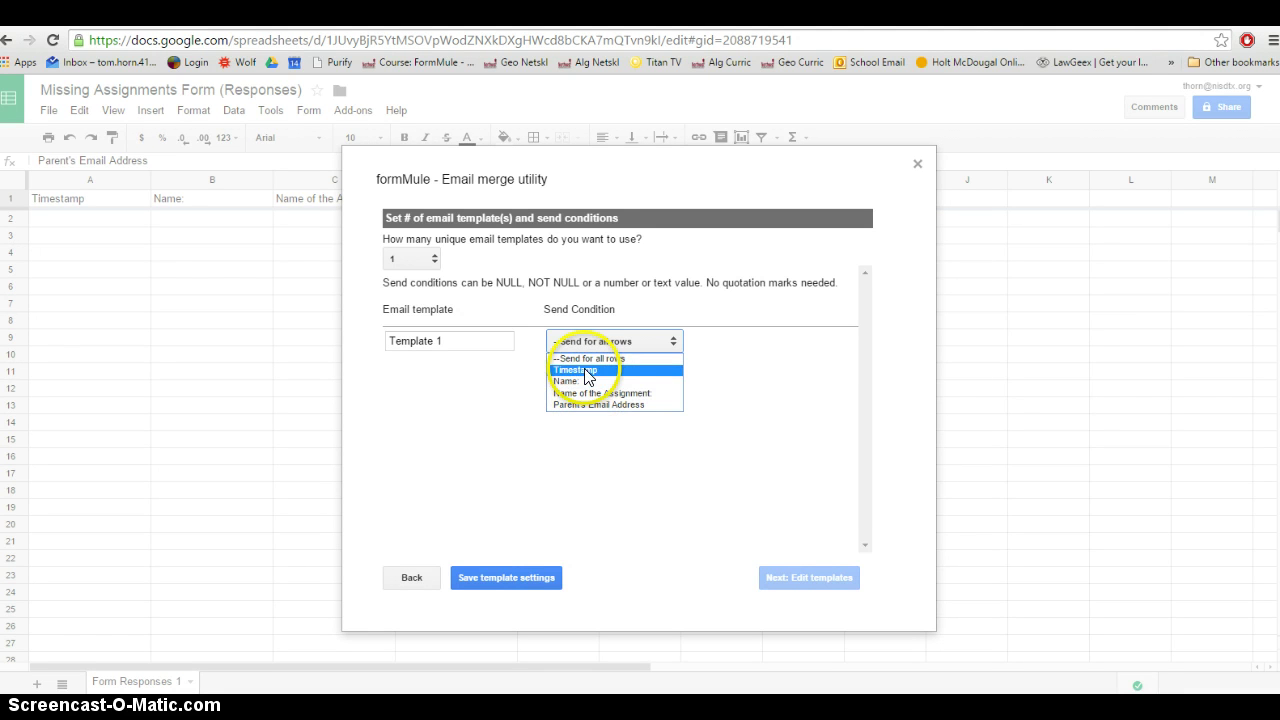
click(596, 358)
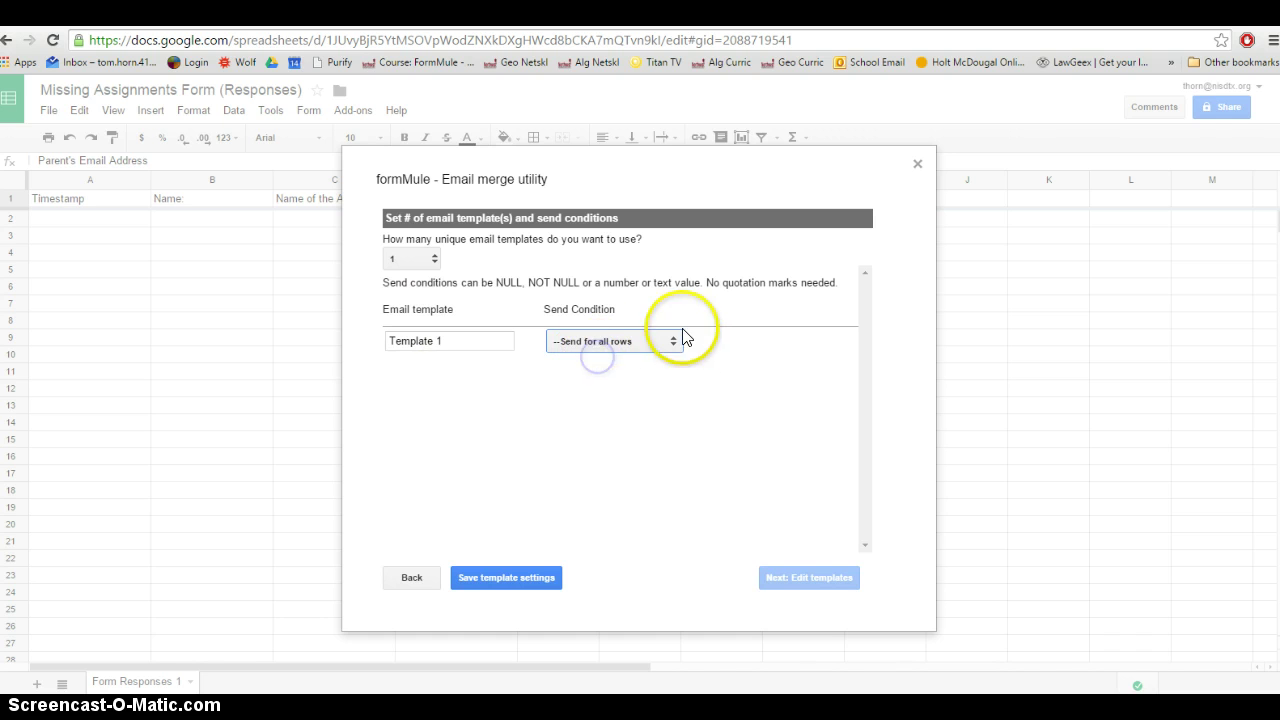
click(495, 580)
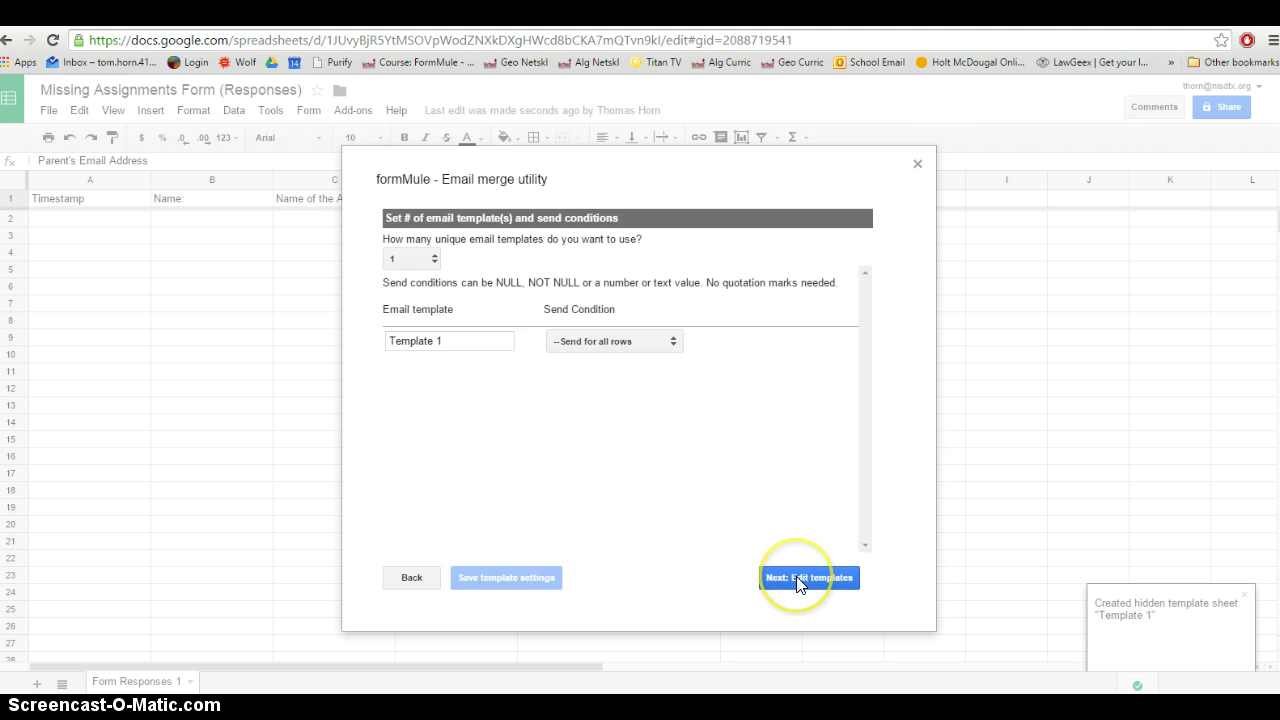
Address Template 1 to the <<Parent's Email Address>> merge tag
click(800, 578)
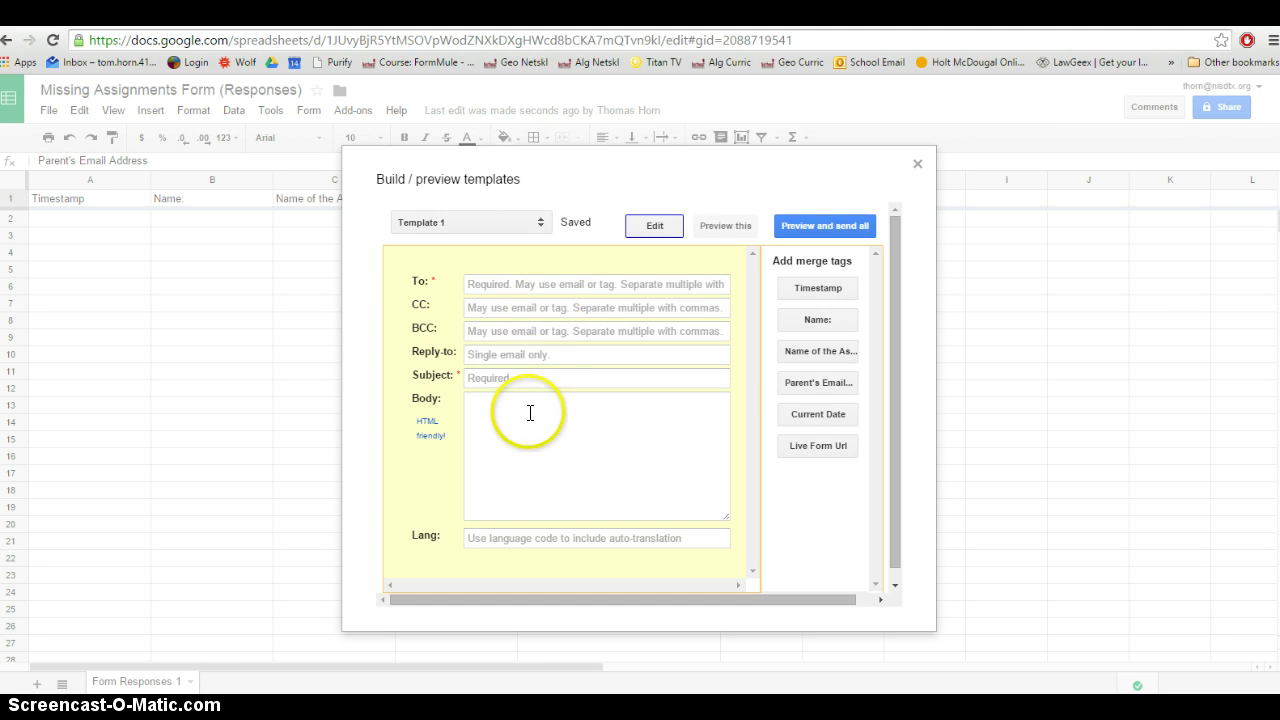
click(533, 226)
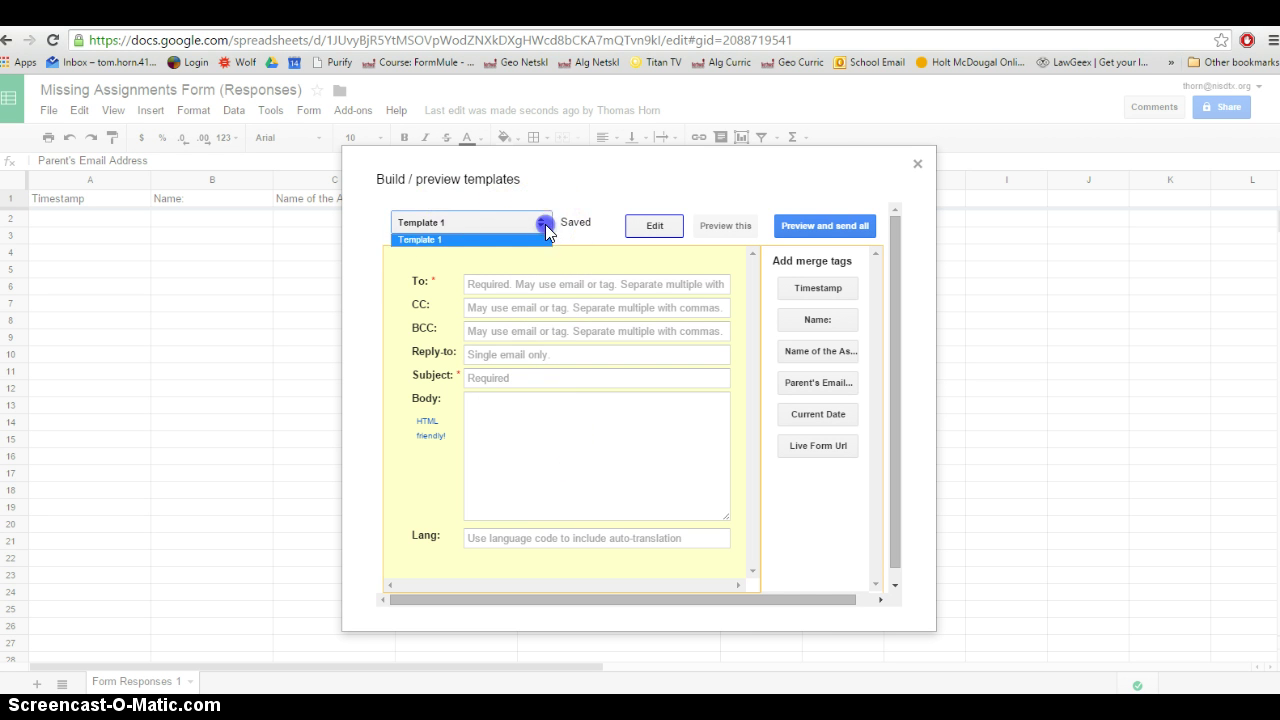
click(436, 235)
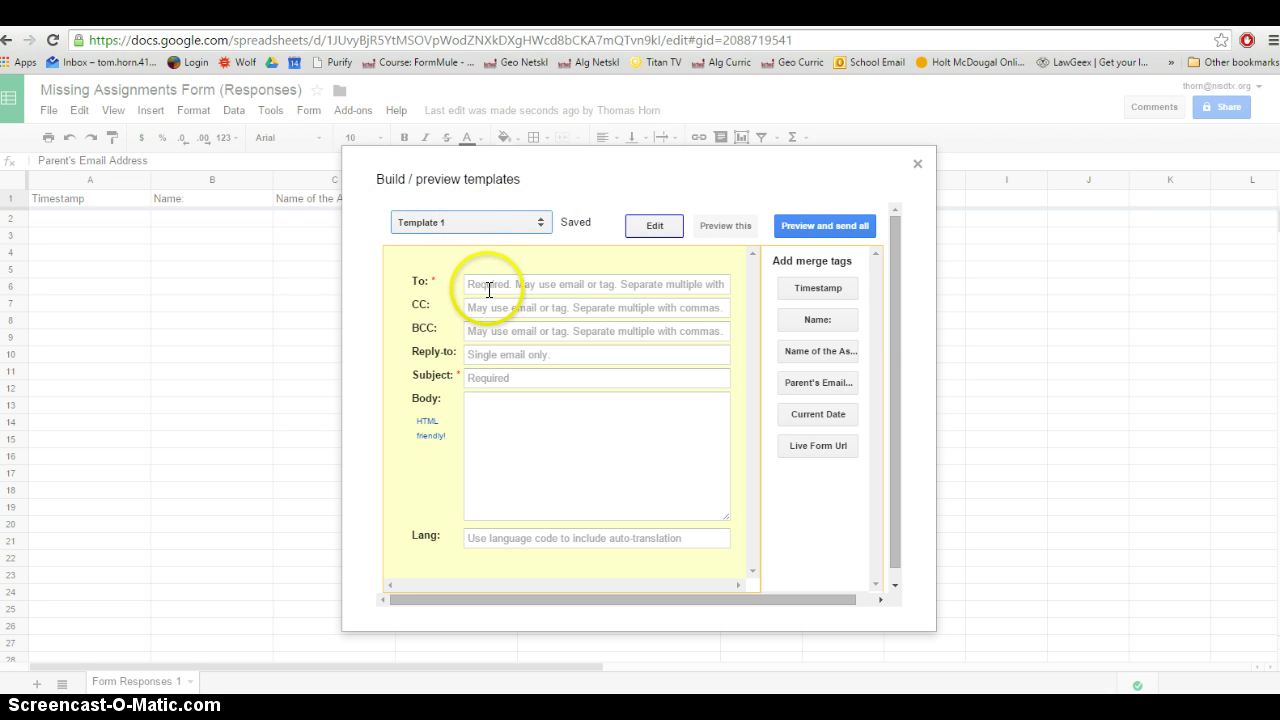
click(488, 287)
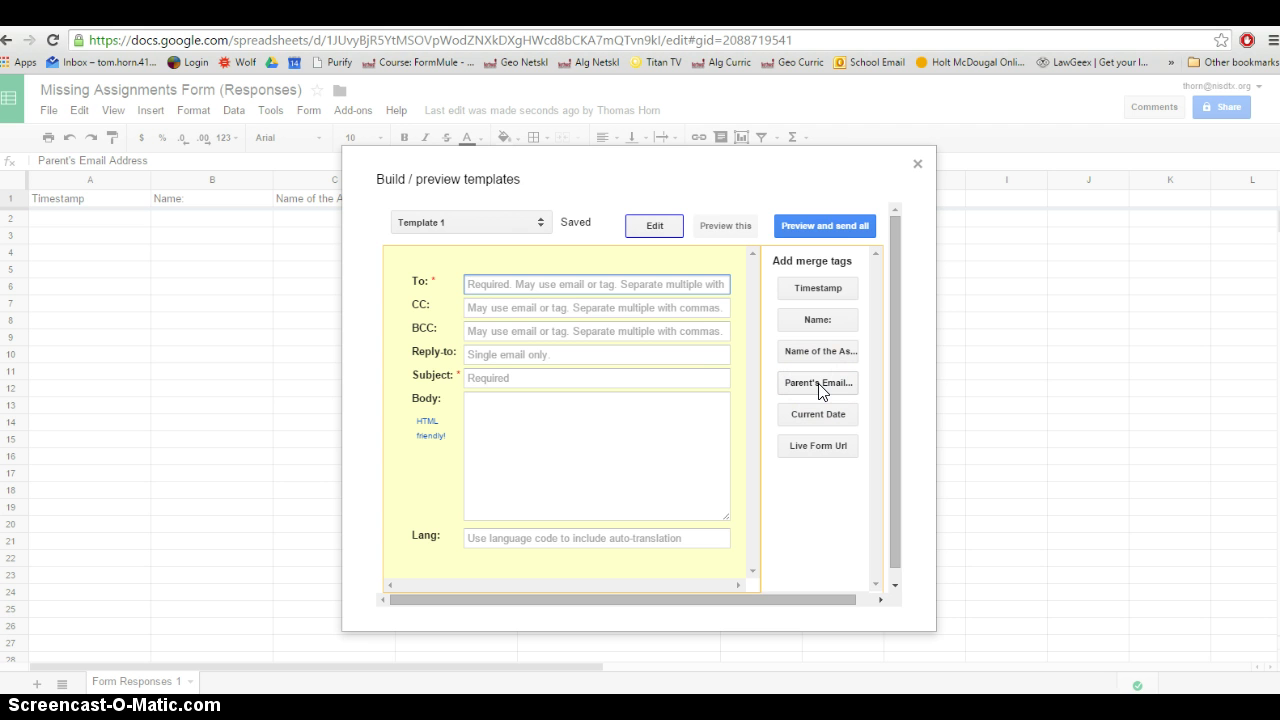
click(468, 284)
click(816, 390)
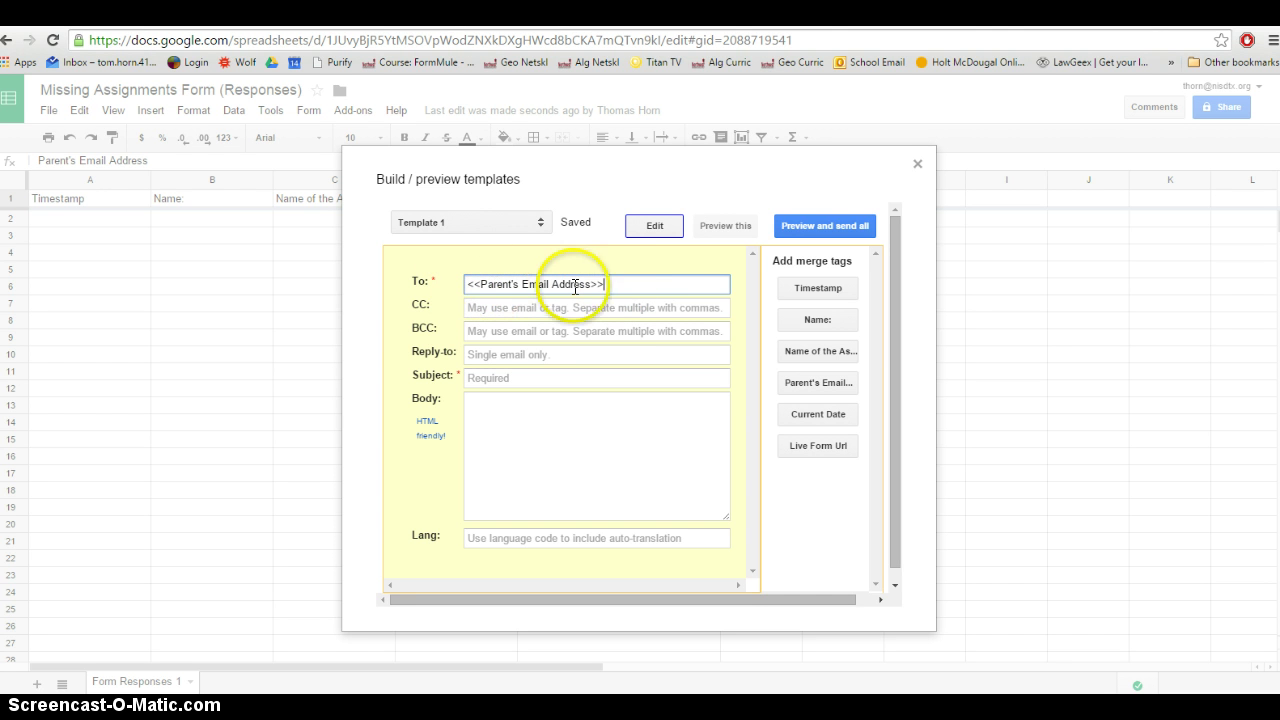
Set the subject to 'Missing Assignment for Algebra'
click(505, 379)
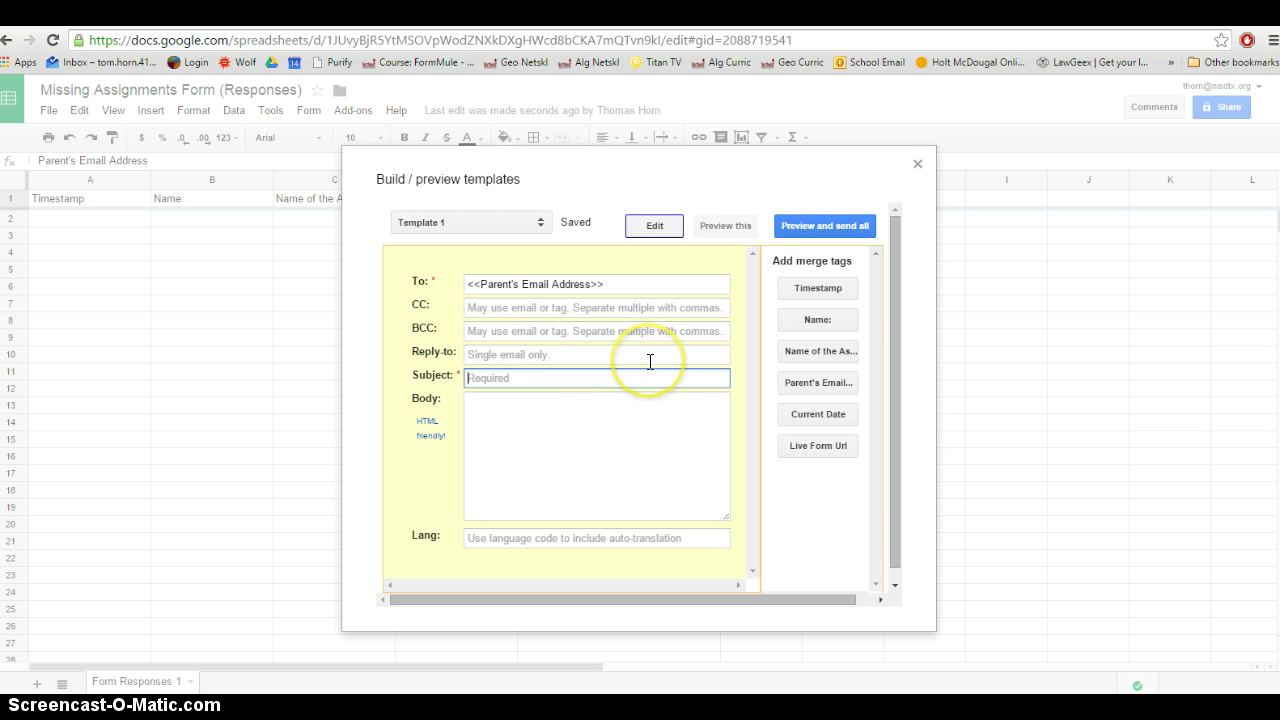
text(Missing Assignment for Algebra)
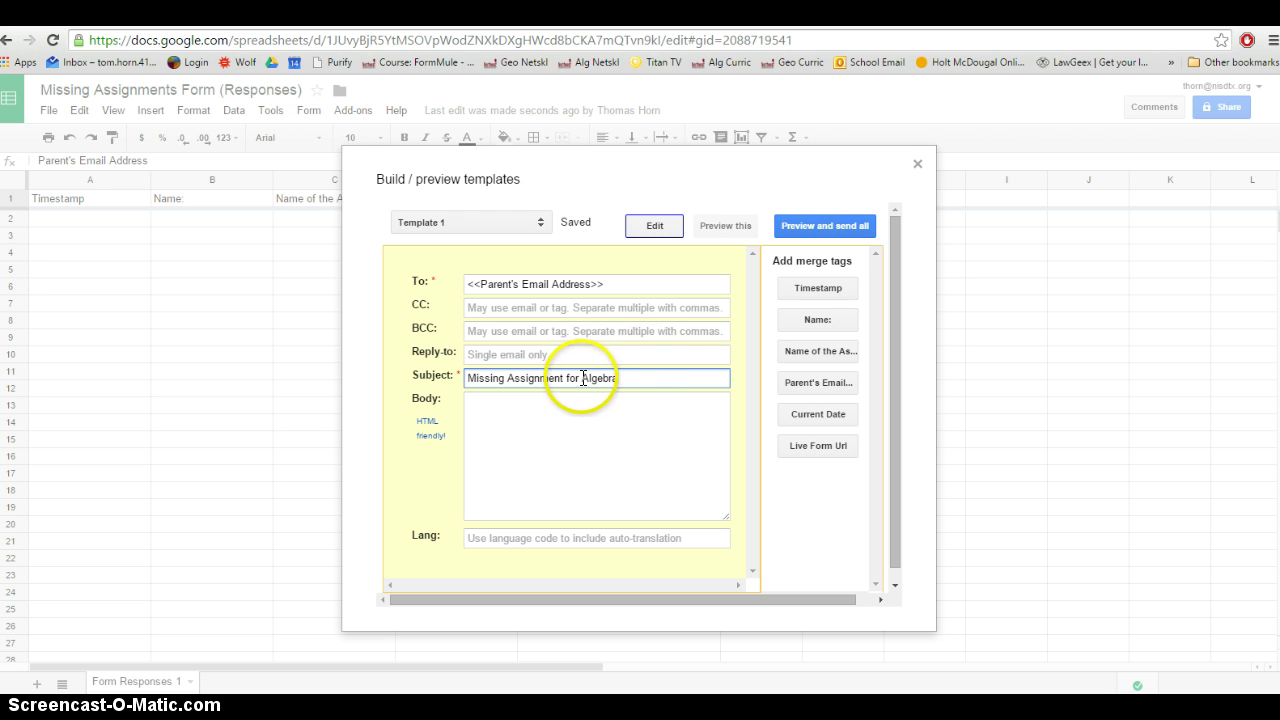
click(531, 353)
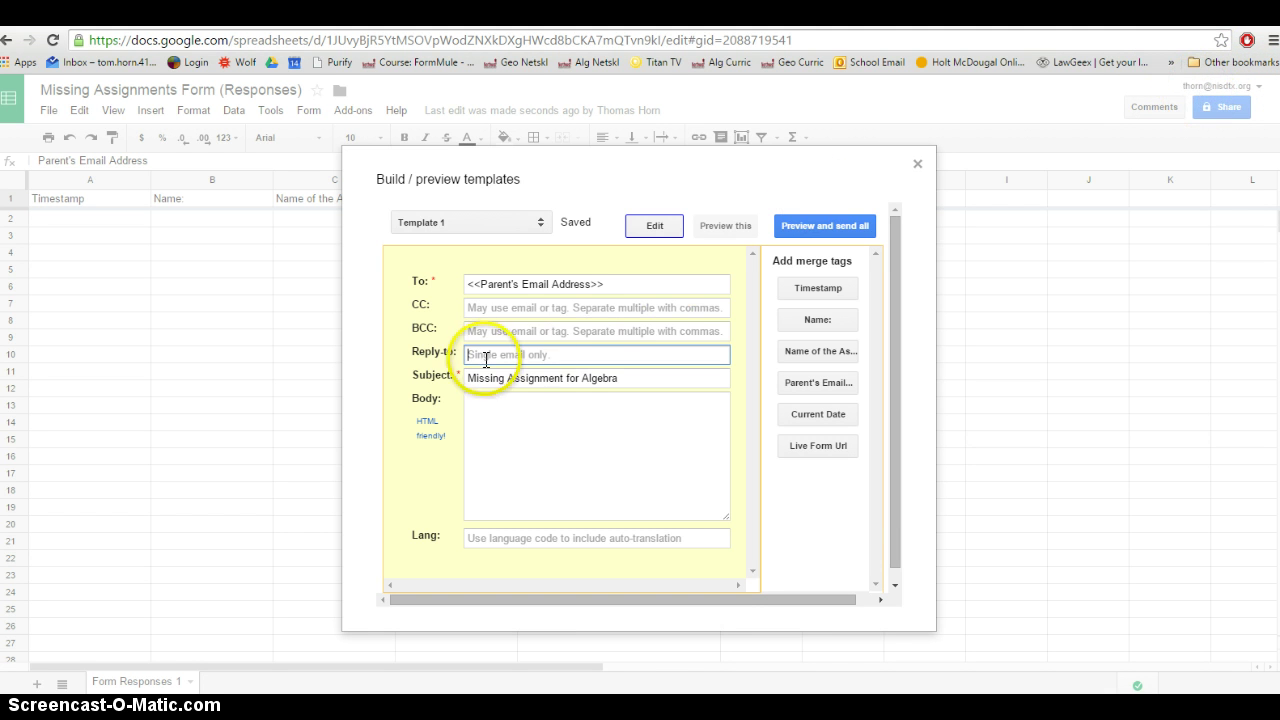
Start the body with the parent greeting and 'you know that' followed by the <<Name:>> tag
click(520, 412)
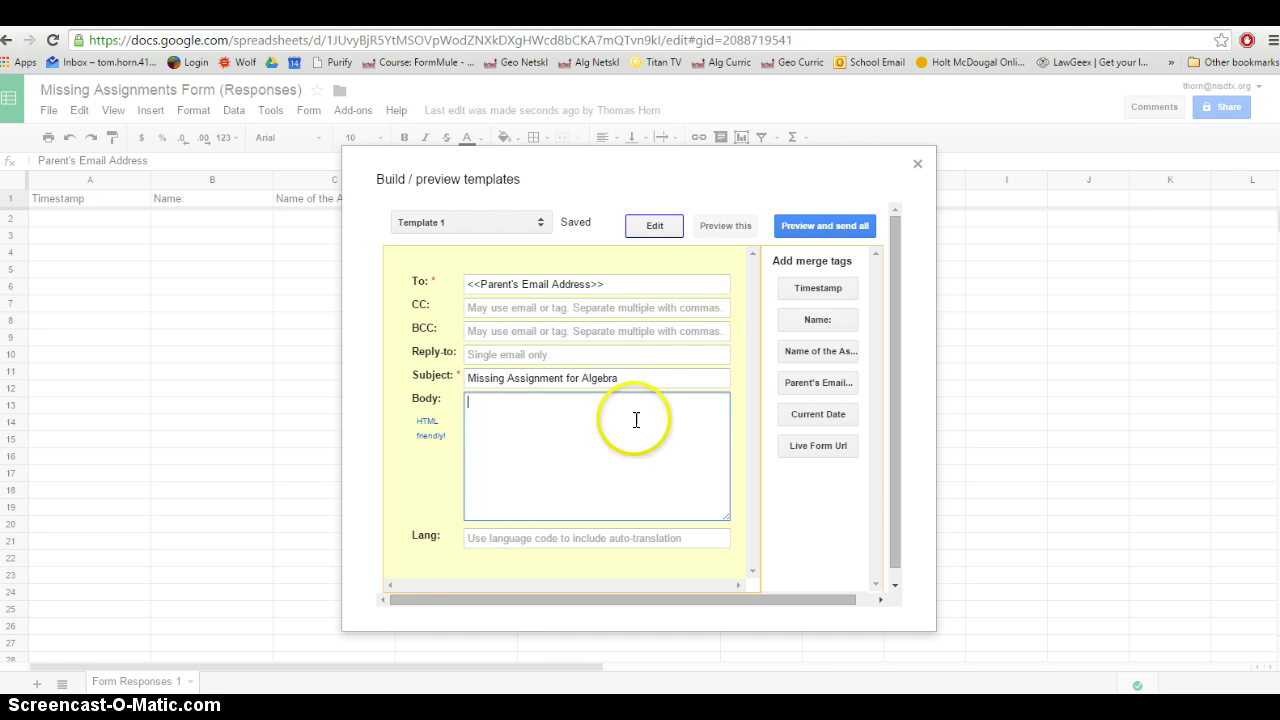
text(Parent/Guardian,)
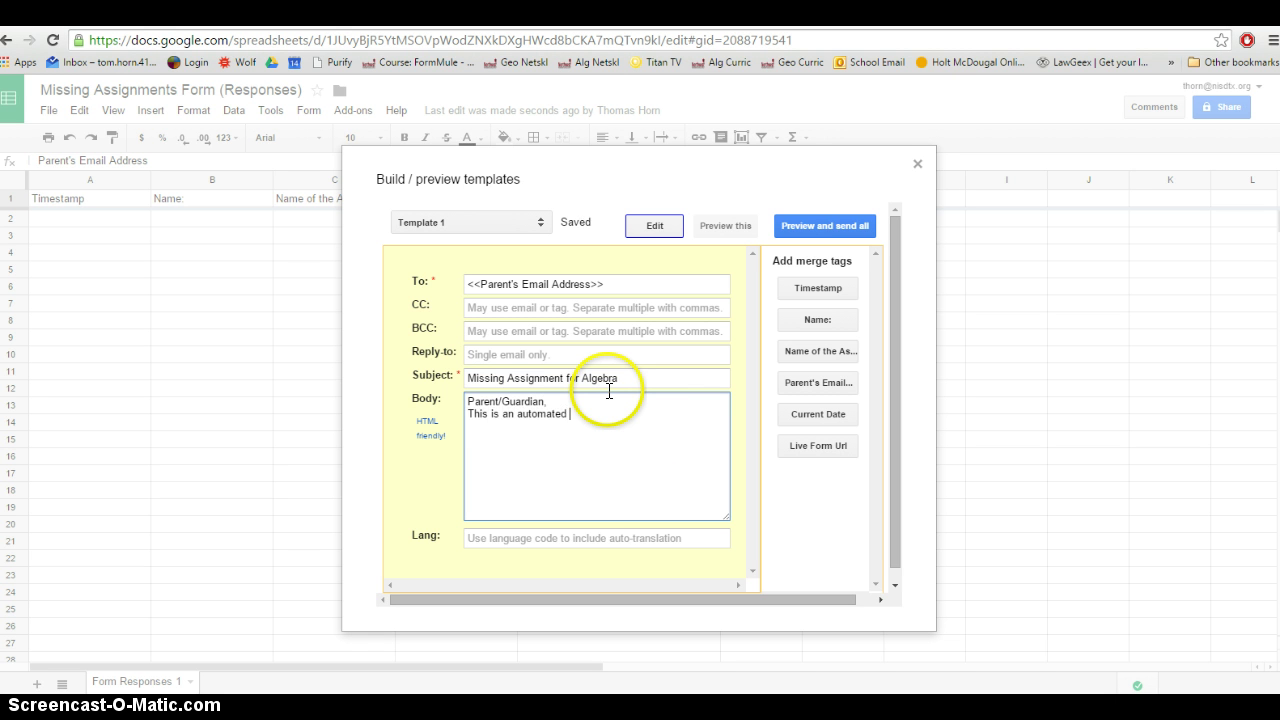
text(ou know that)
click(800, 321)
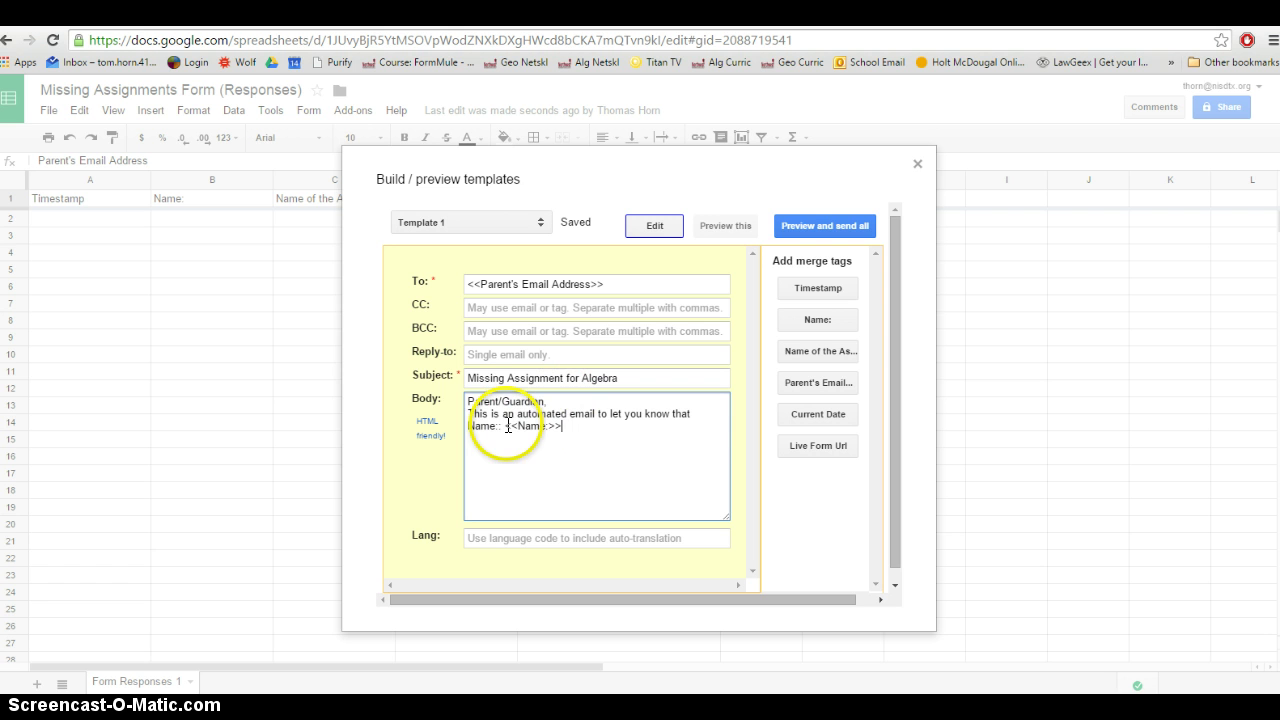
drag(507, 426, 562, 426)
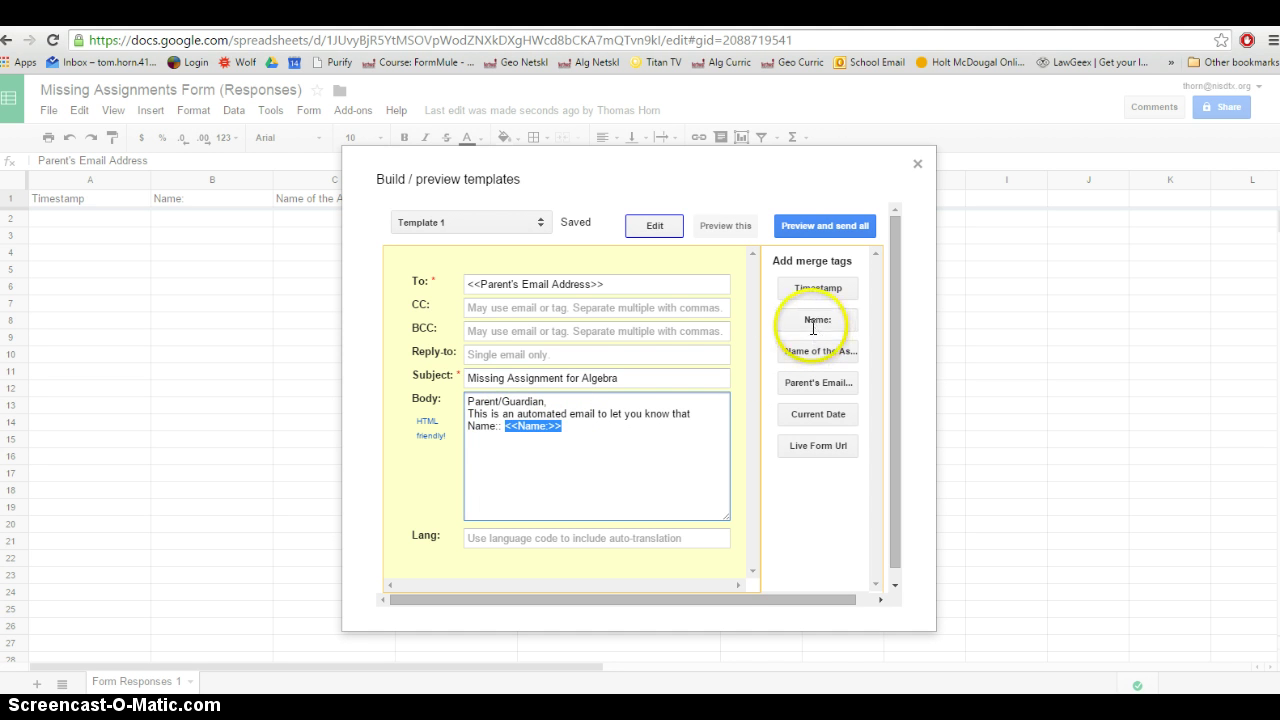
drag(500, 426, 464, 424)
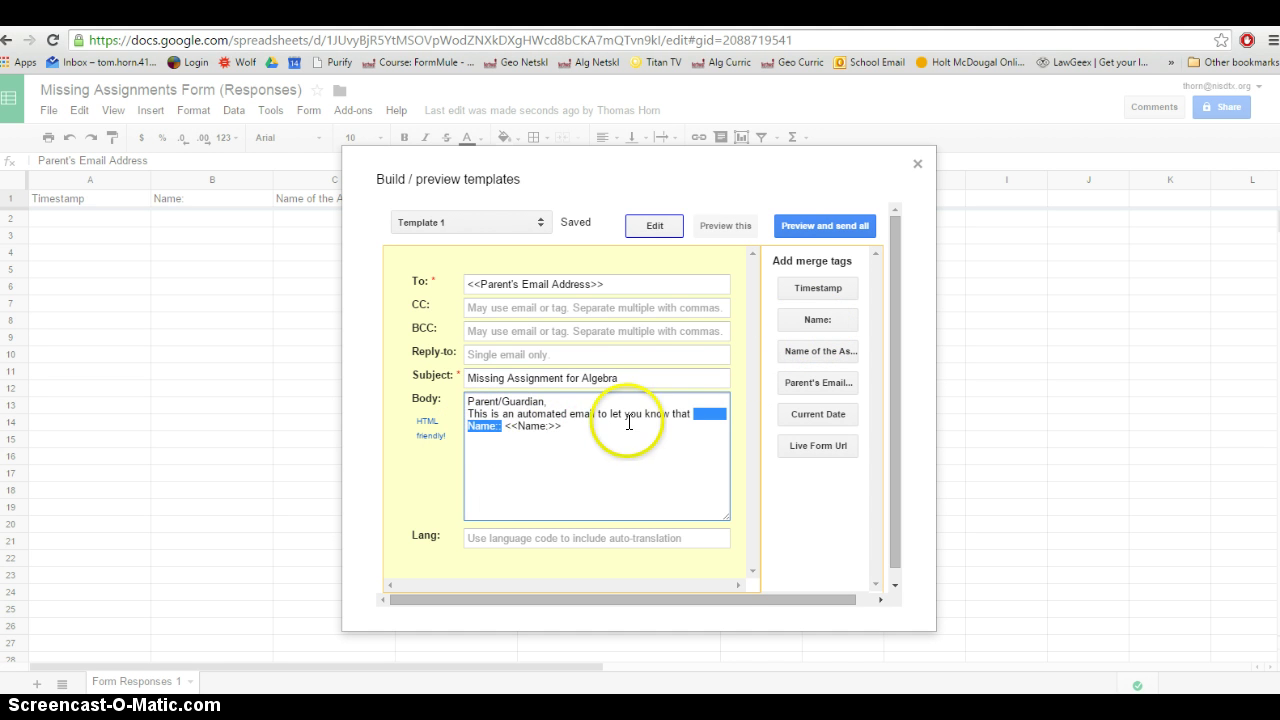
key(BackSpace)
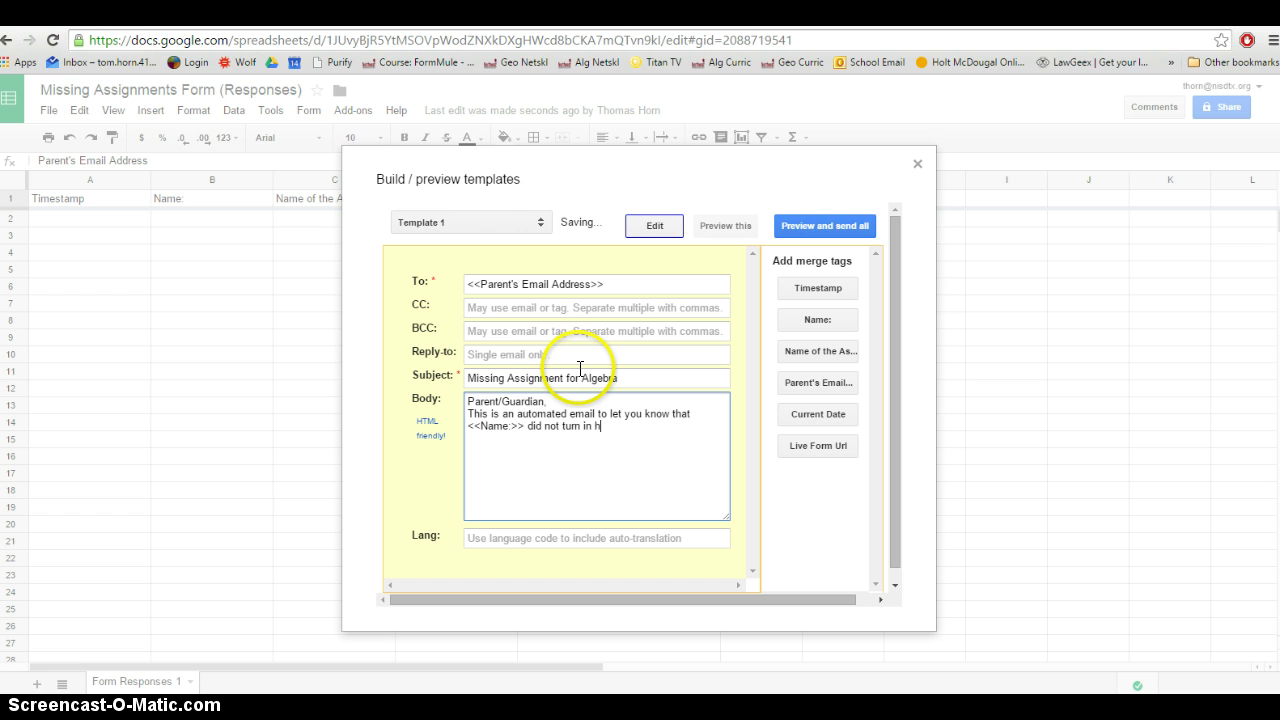
Insert the <<Name of the Assignment:>> tag without its extra label, followed by 'on'
click(799, 352)
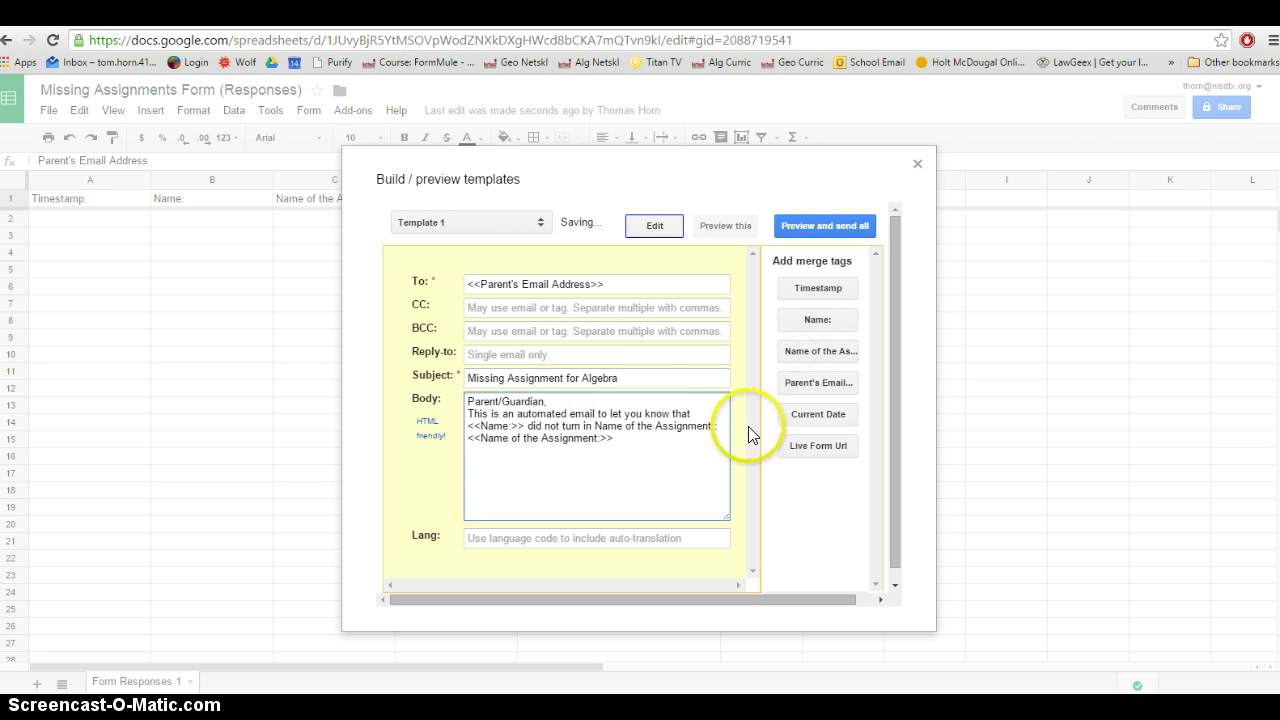
drag(735, 427, 594, 427)
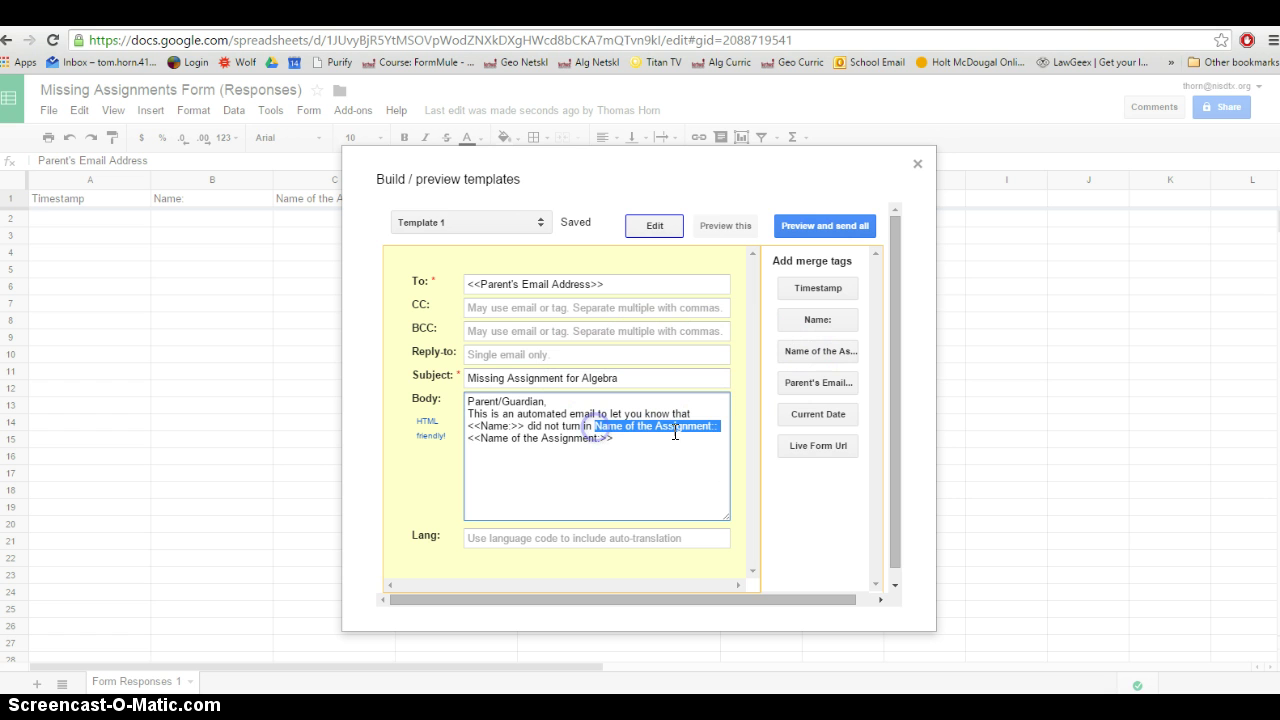
key(Delete)
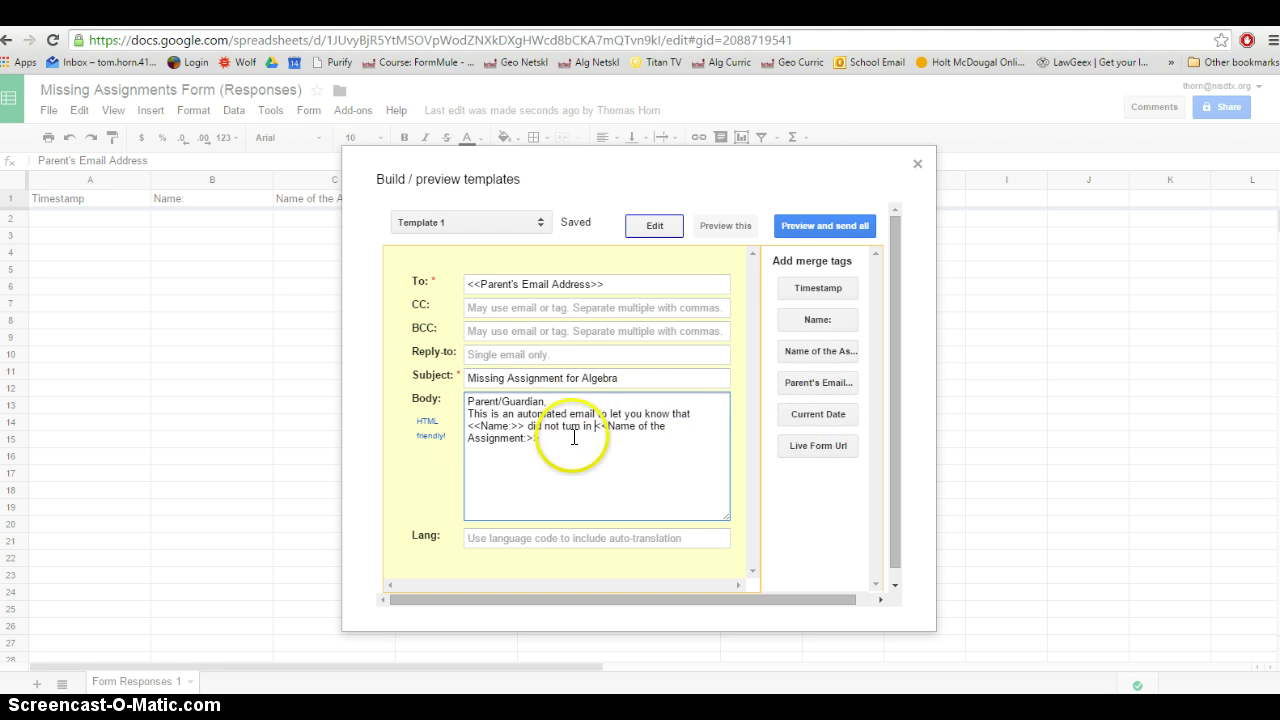
click(571, 437)
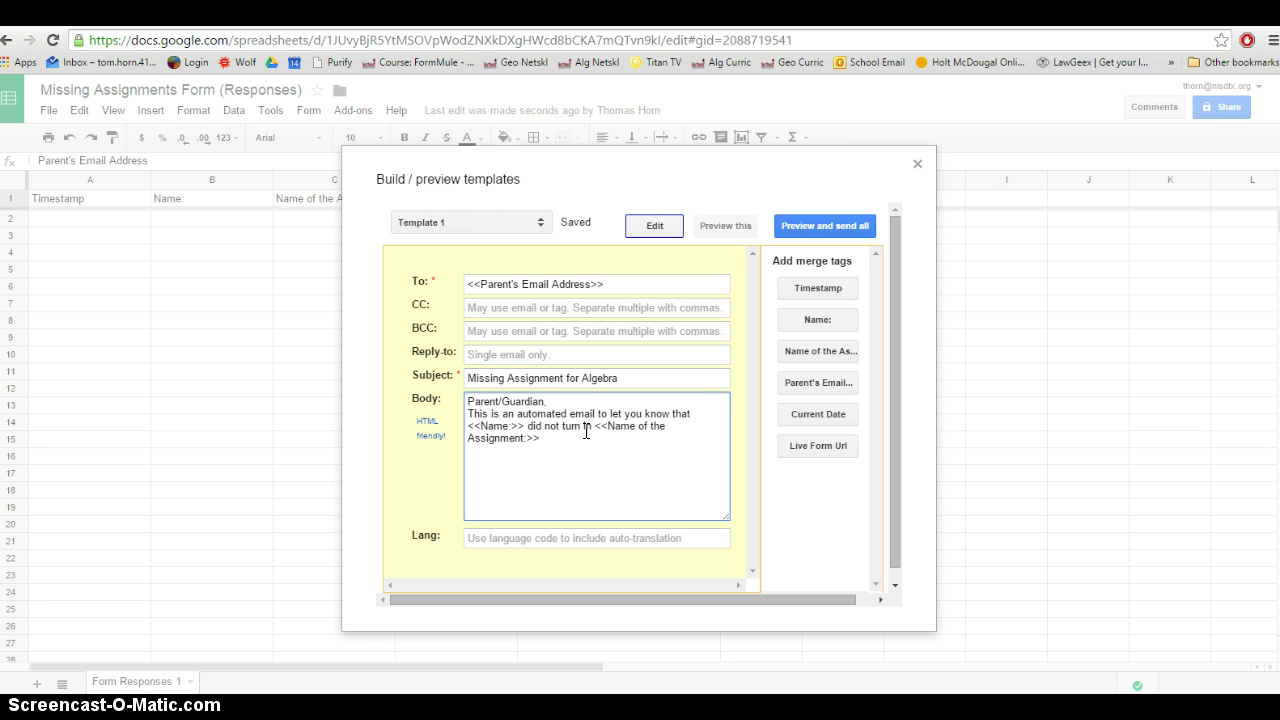
text(on)
Delete 'Current Date:' so the line ends 'on $currMonth/$currDay/$currYear.'
click(805, 414)
text(.)
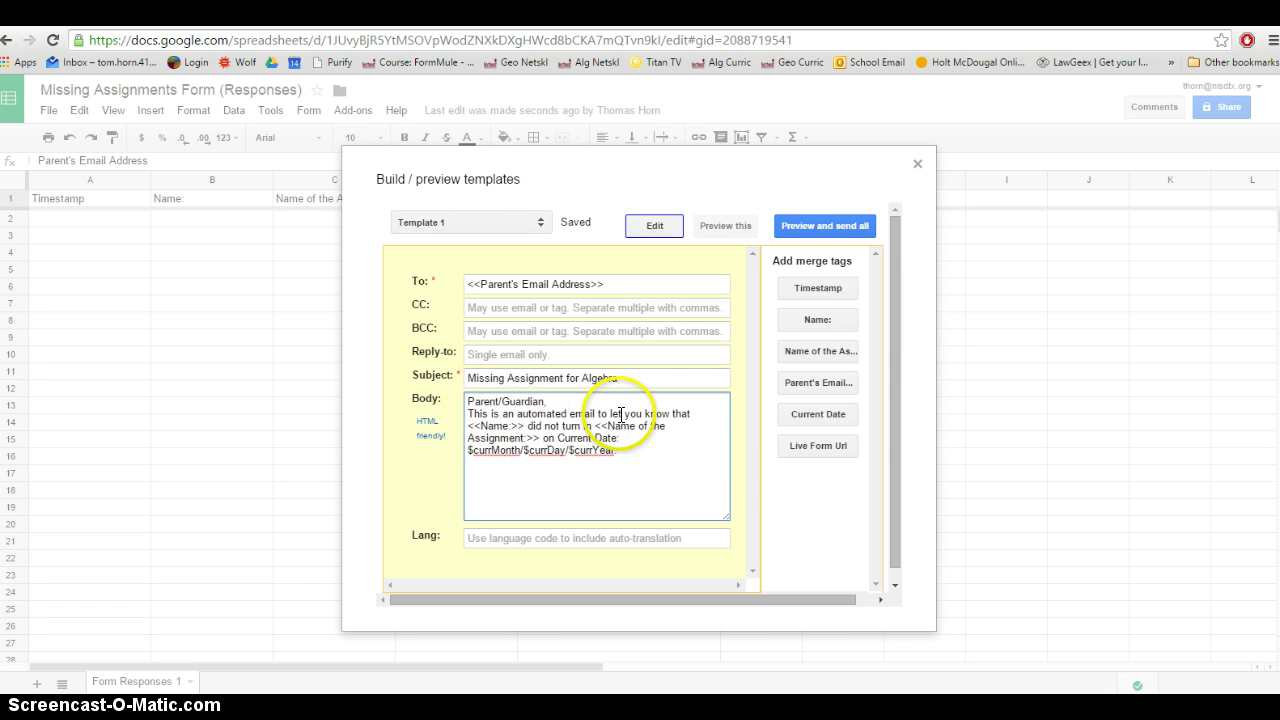
drag(466, 428, 517, 425)
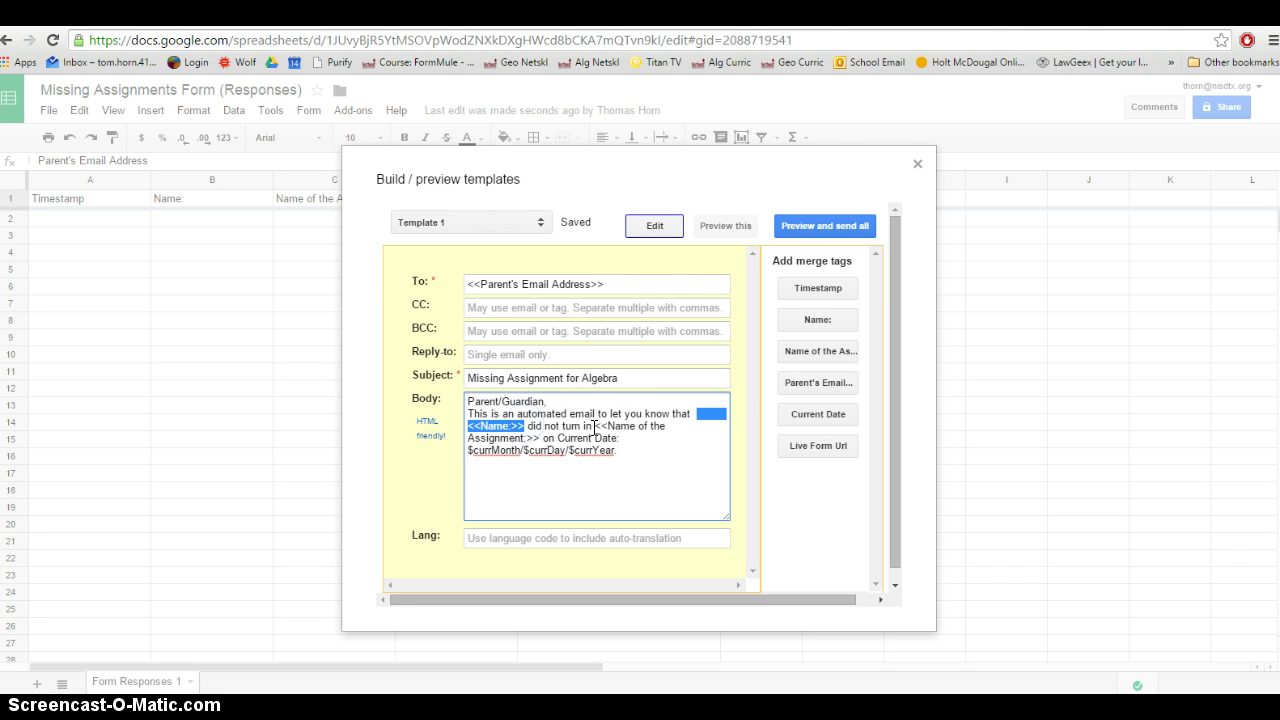
drag(595, 426, 535, 436)
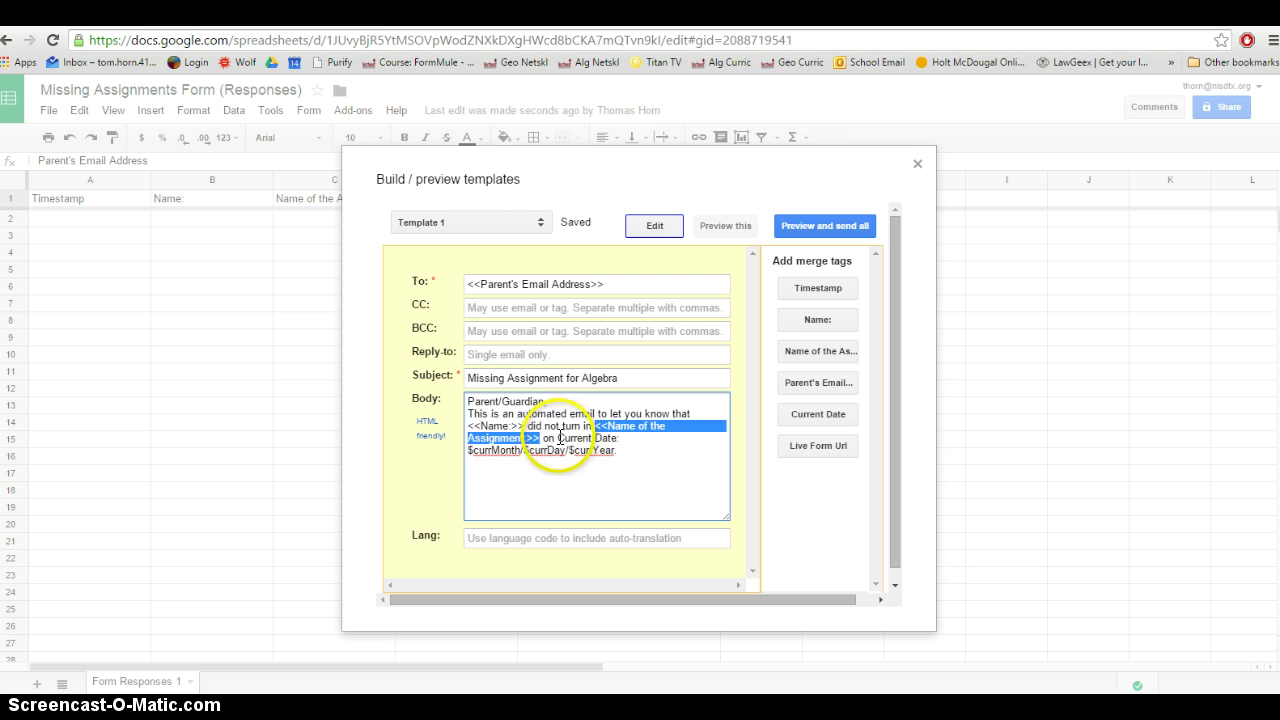
drag(557, 438, 622, 447)
text($currMonth/$currDay/$currYear.)
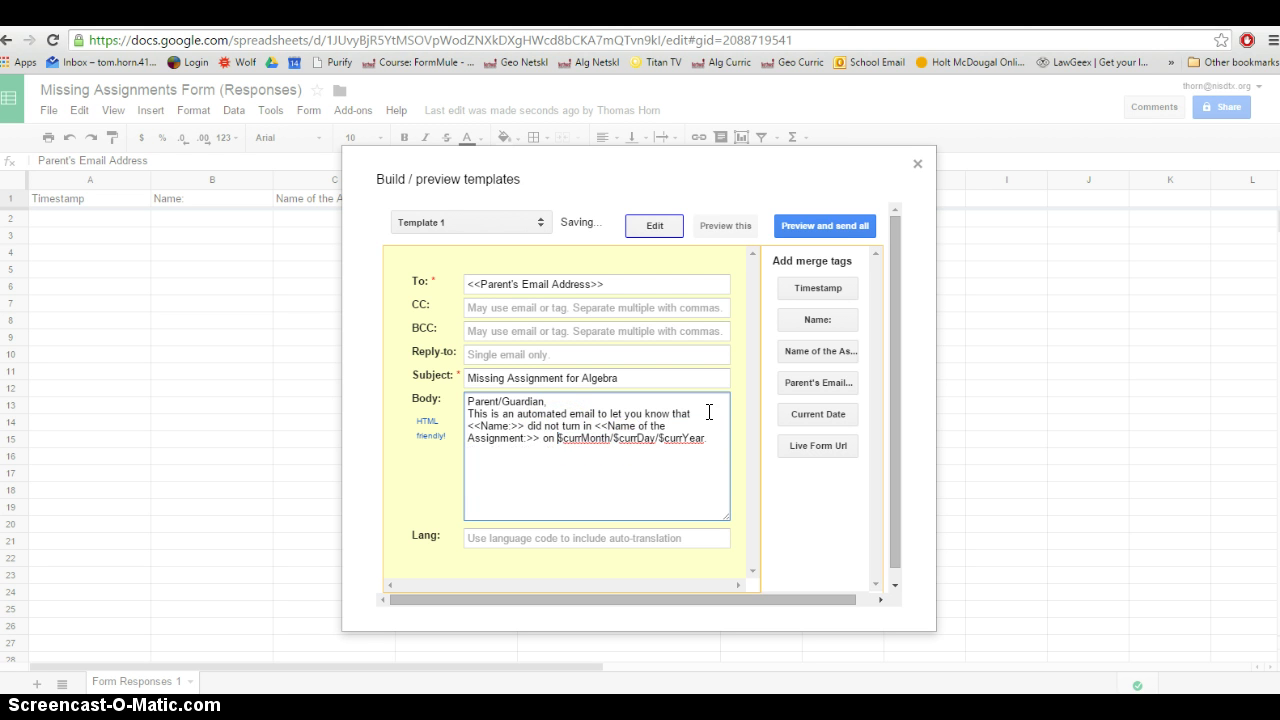
click(544, 448)
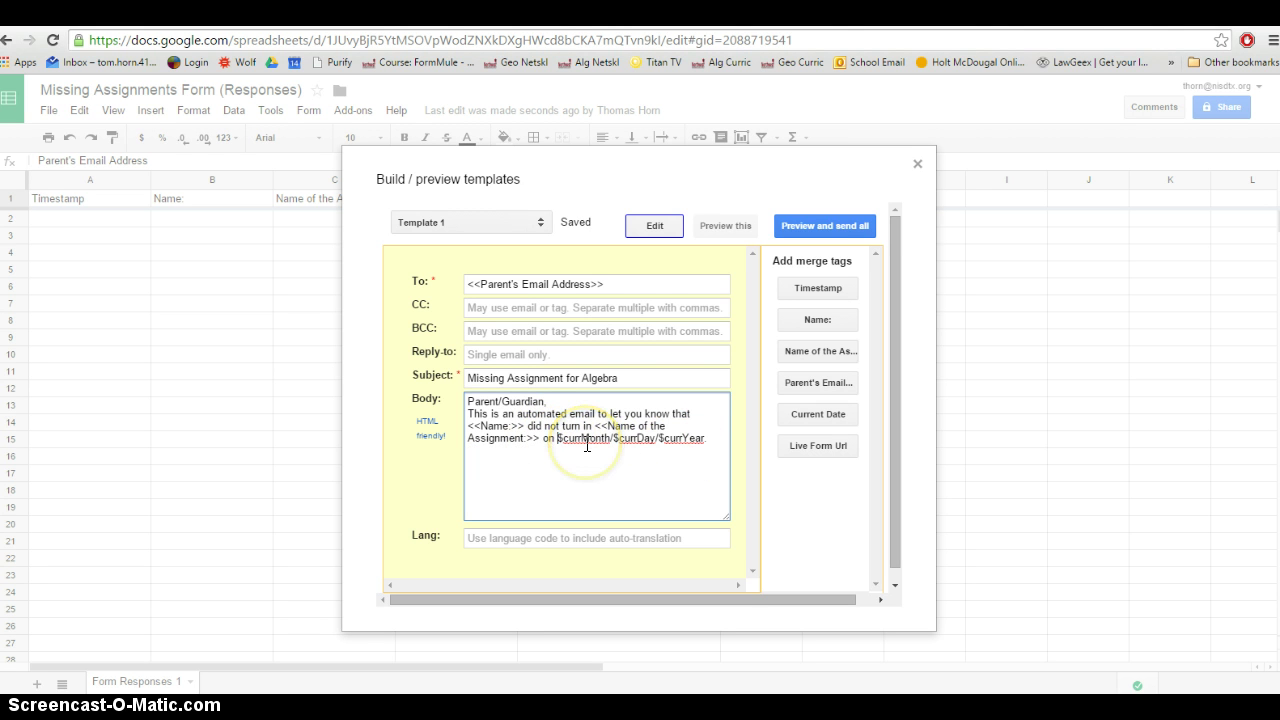
click(672, 440)
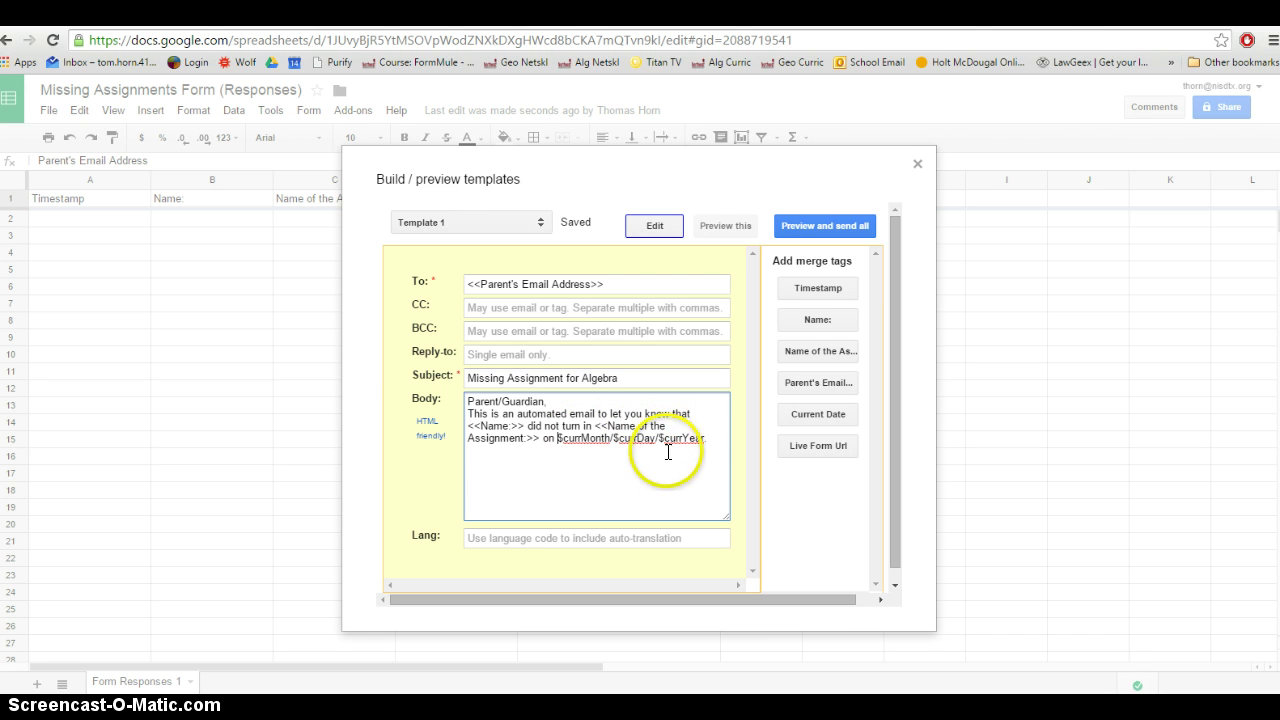
click(714, 440)
Finish the penalty sentence with a period and review the 'automated email' wording
text(.org)
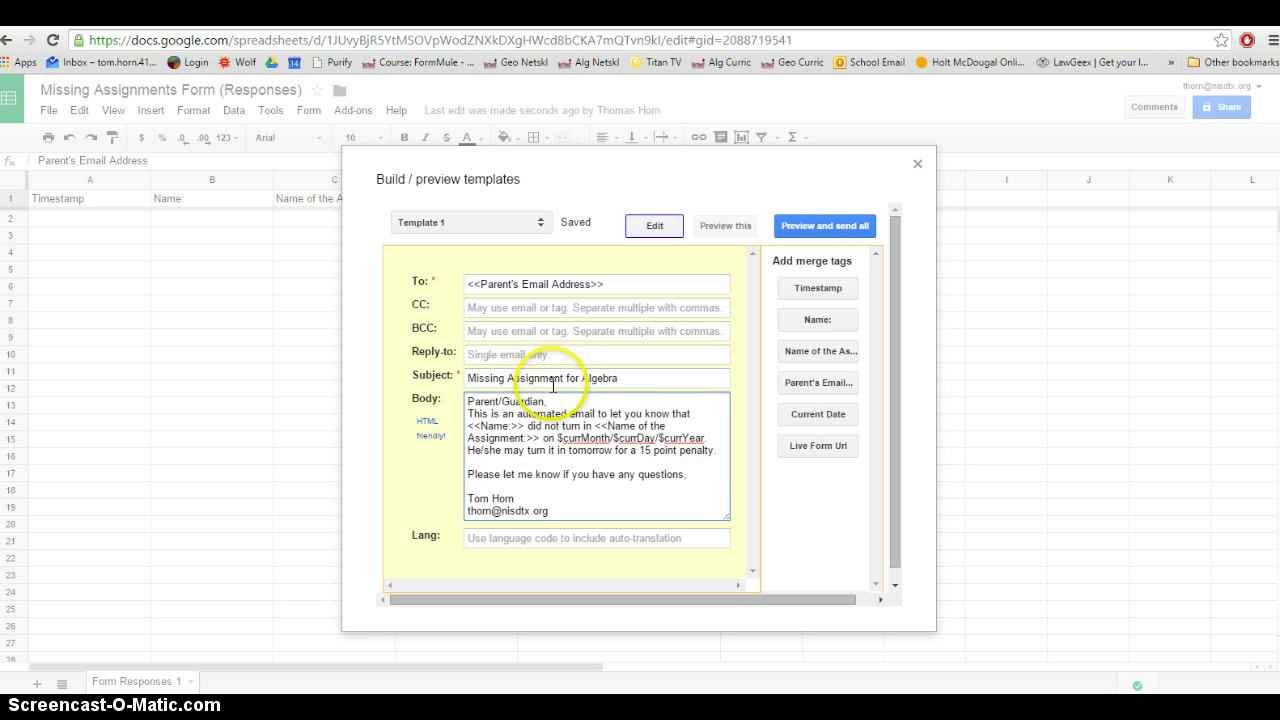
drag(516, 413, 594, 413)
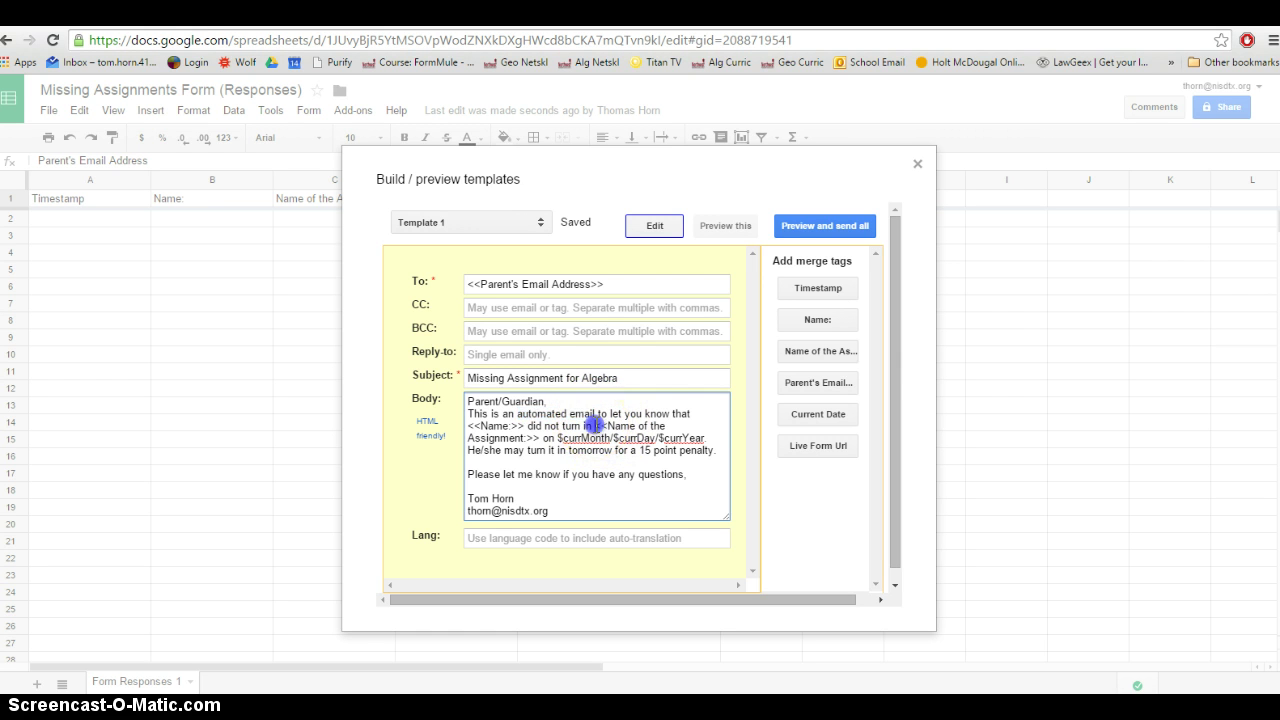
drag(596, 426, 540, 437)
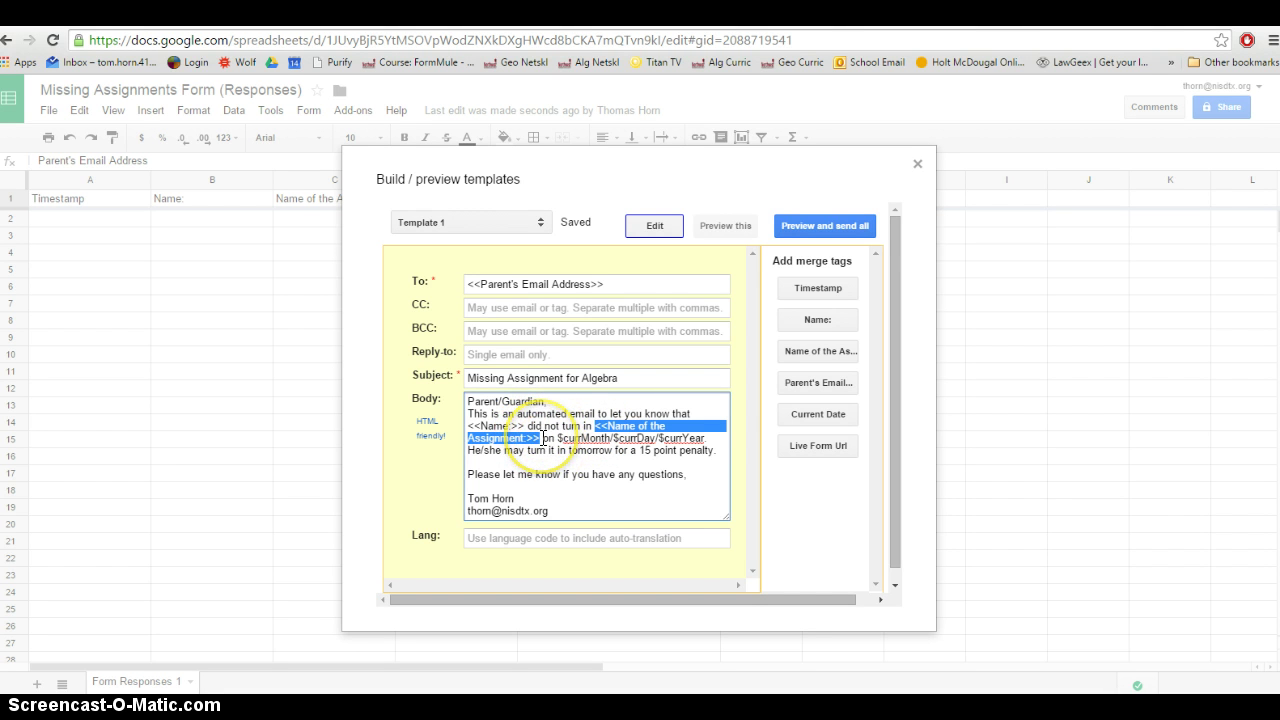
double_click(541, 413)
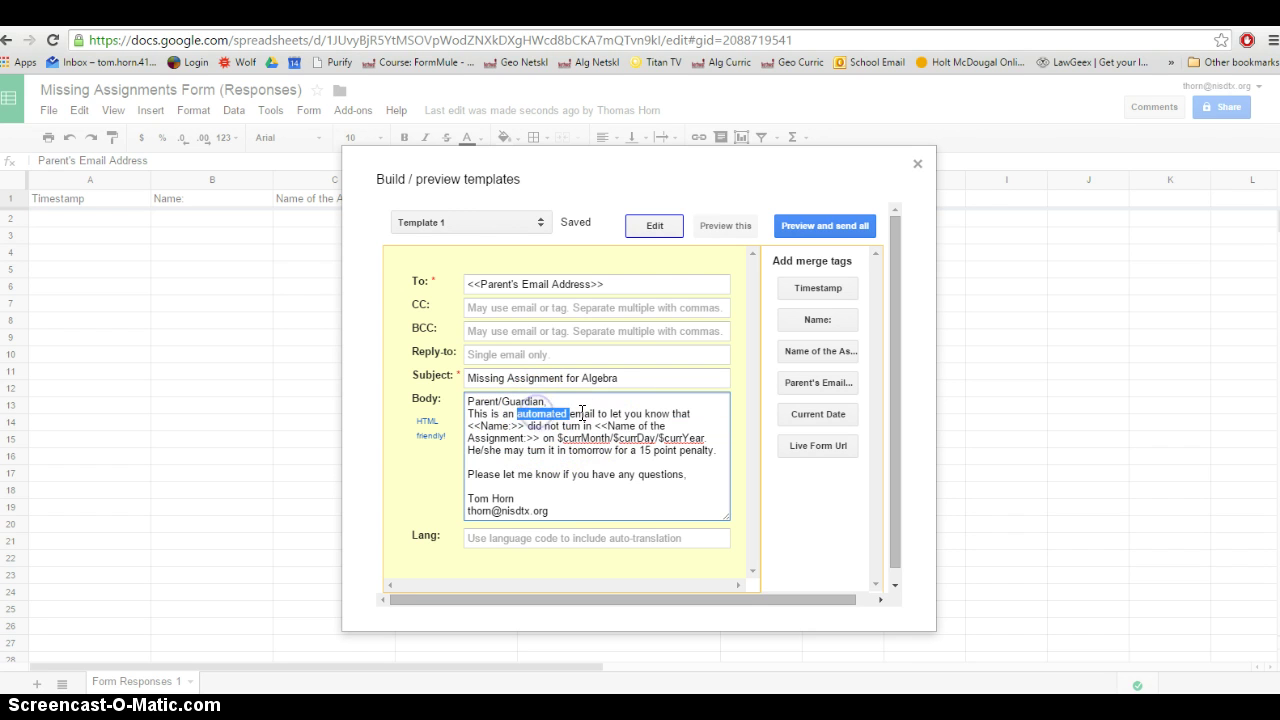
click(581, 413)
double_click(581, 413)
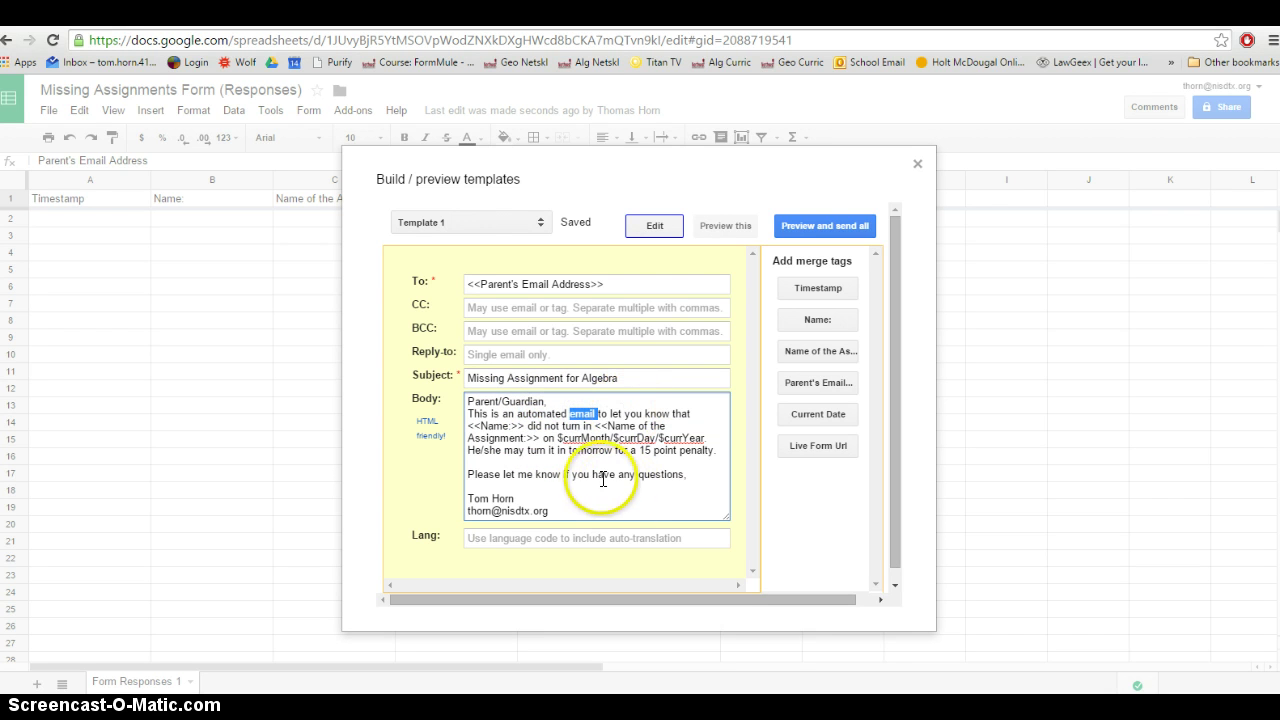
Add PAP Algebra and the school name under the signature name
click(478, 498)
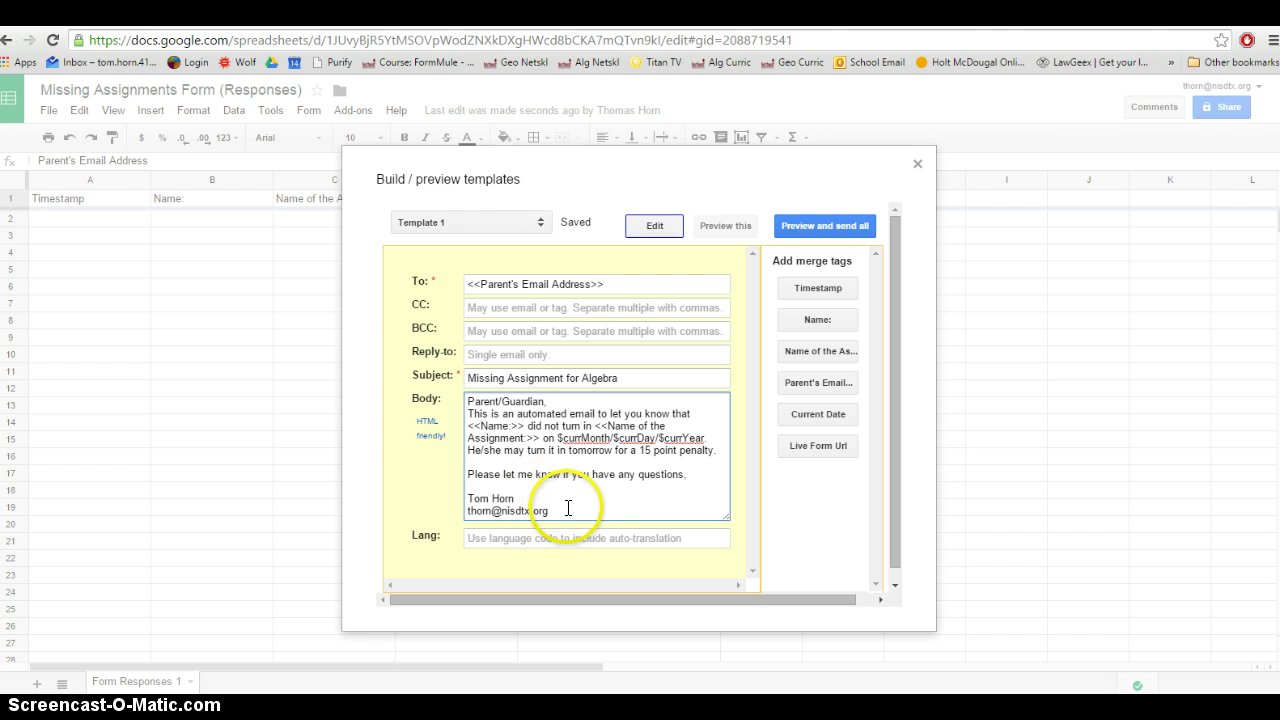
key(Return)
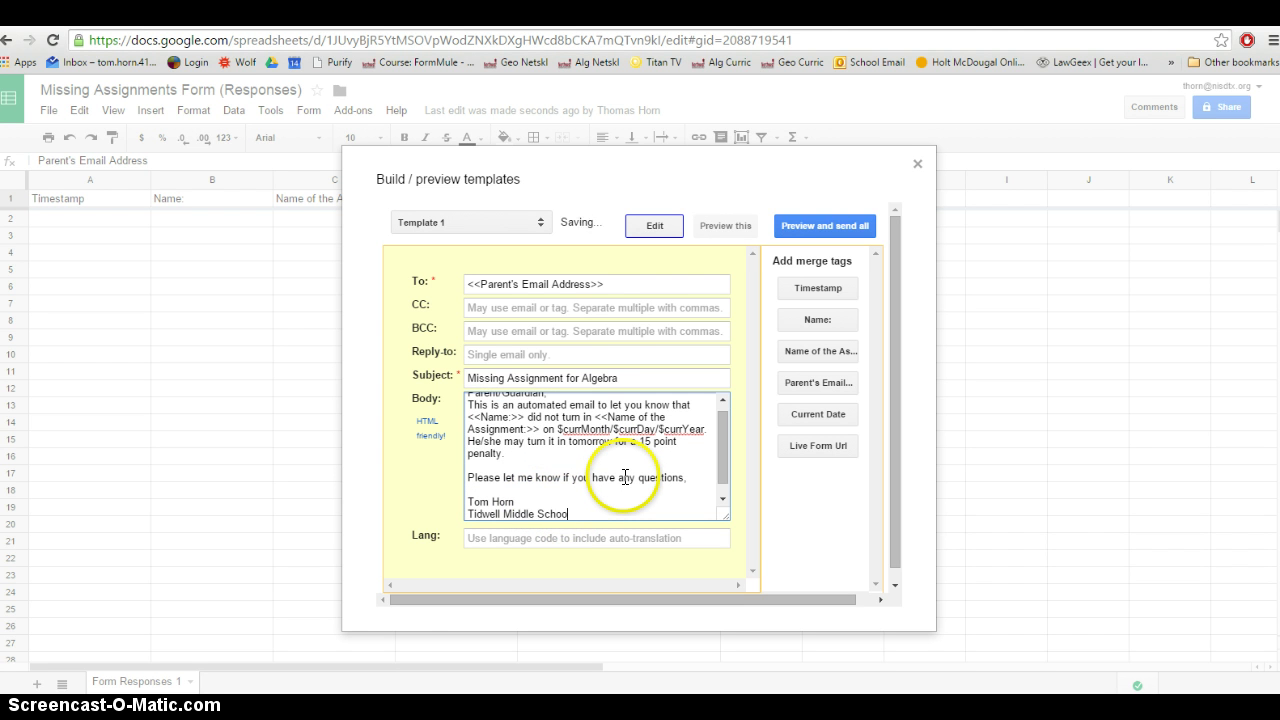
key(ctrl+z)
drag(724, 434, 731, 433)
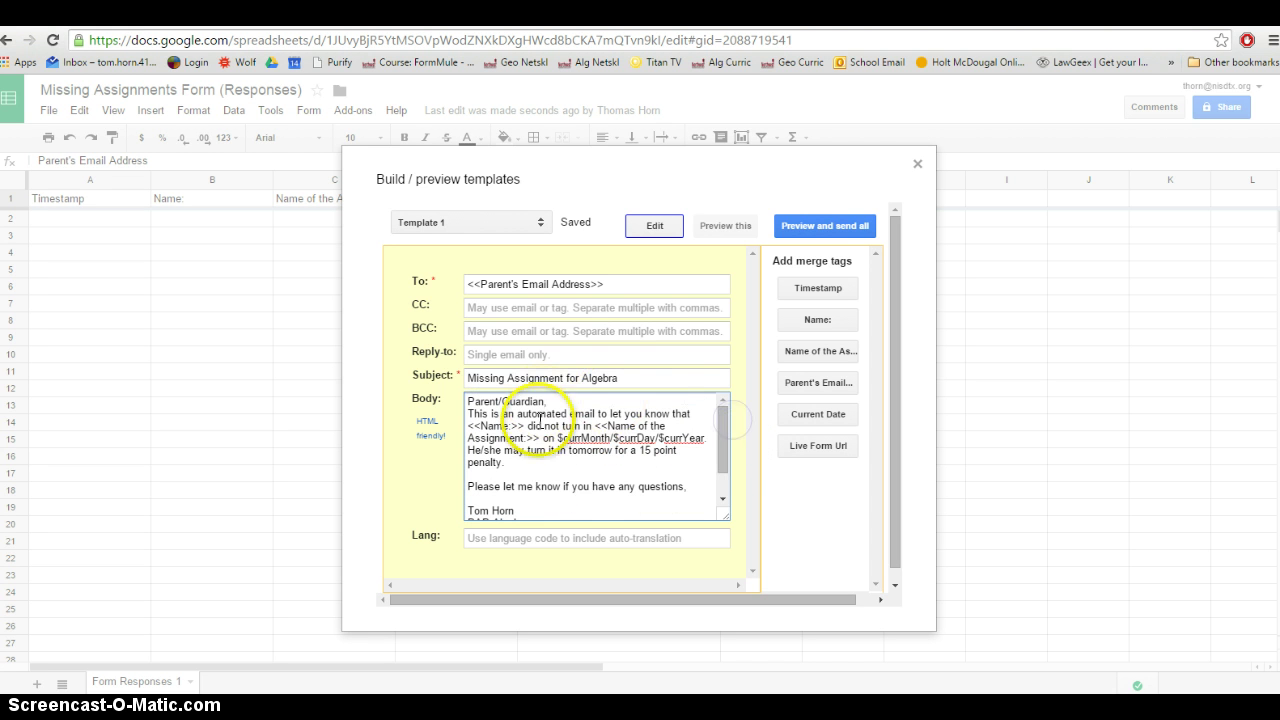
Run Preview and send all for the template, then return to the Form Responses 1 sheet
click(822, 232)
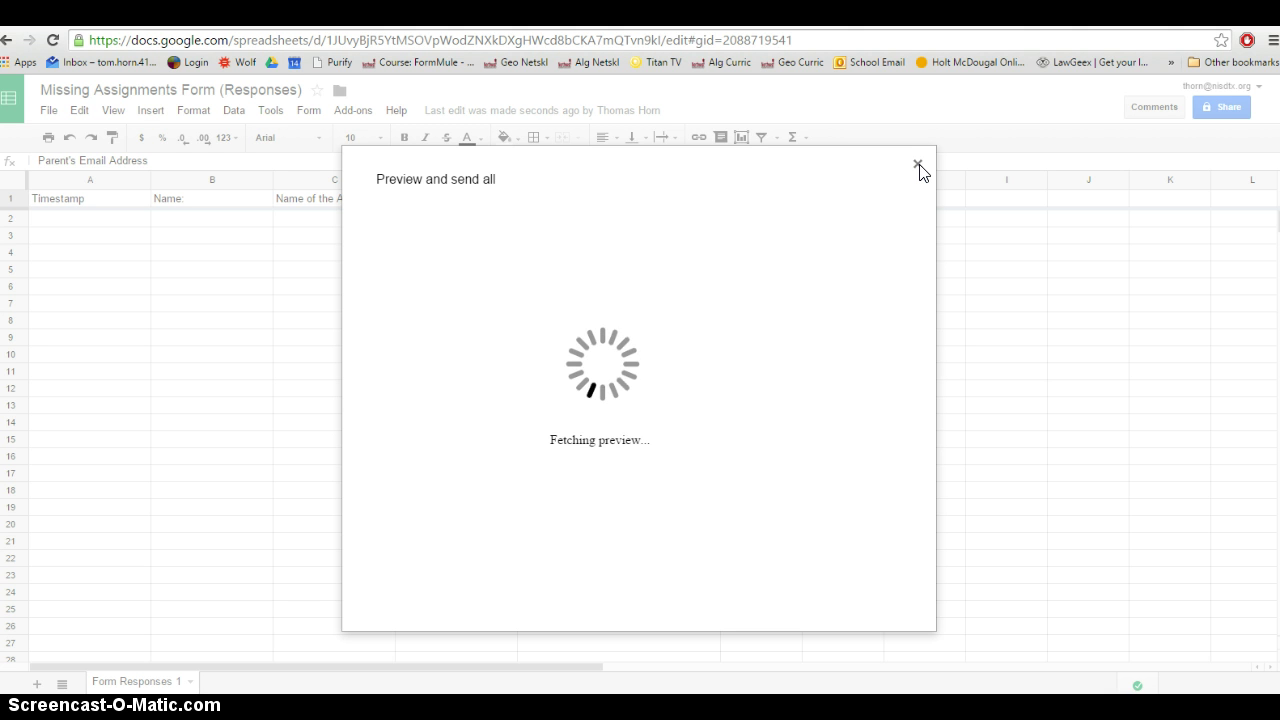
click(918, 166)
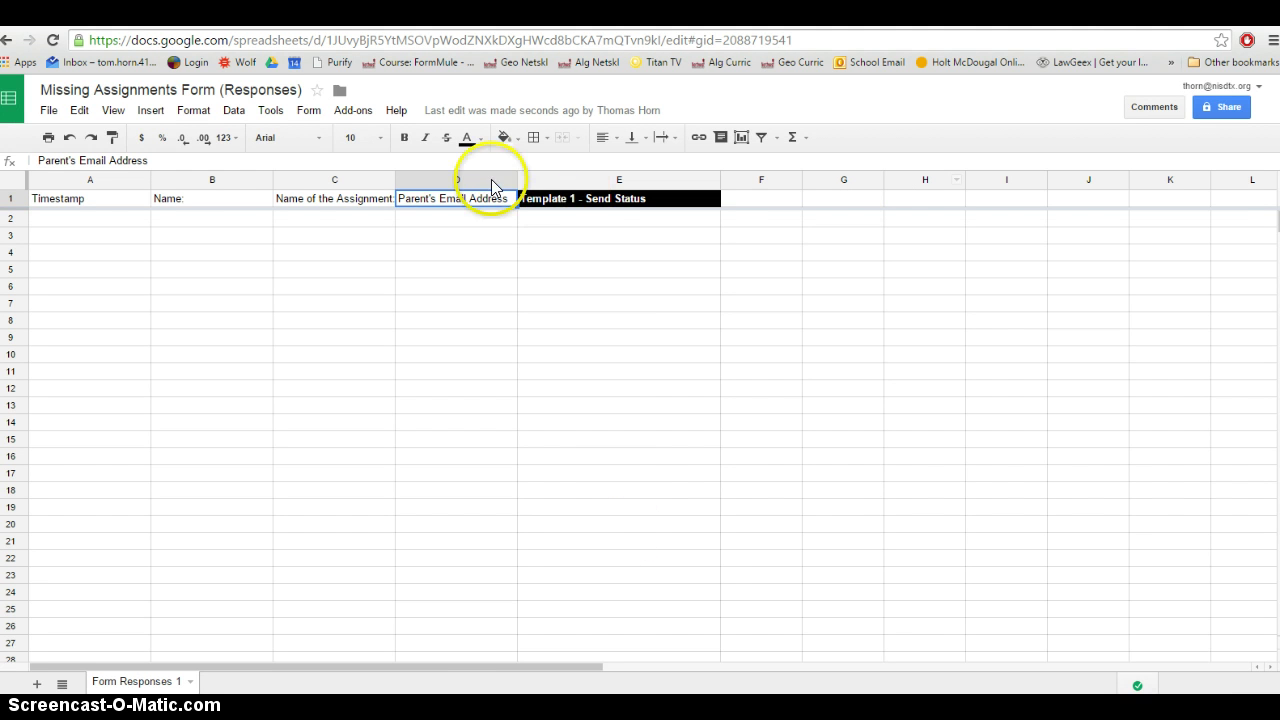
Submit a test form response with a student name, Algebra Worksheet 1, and a parent email address
click(398, 42)
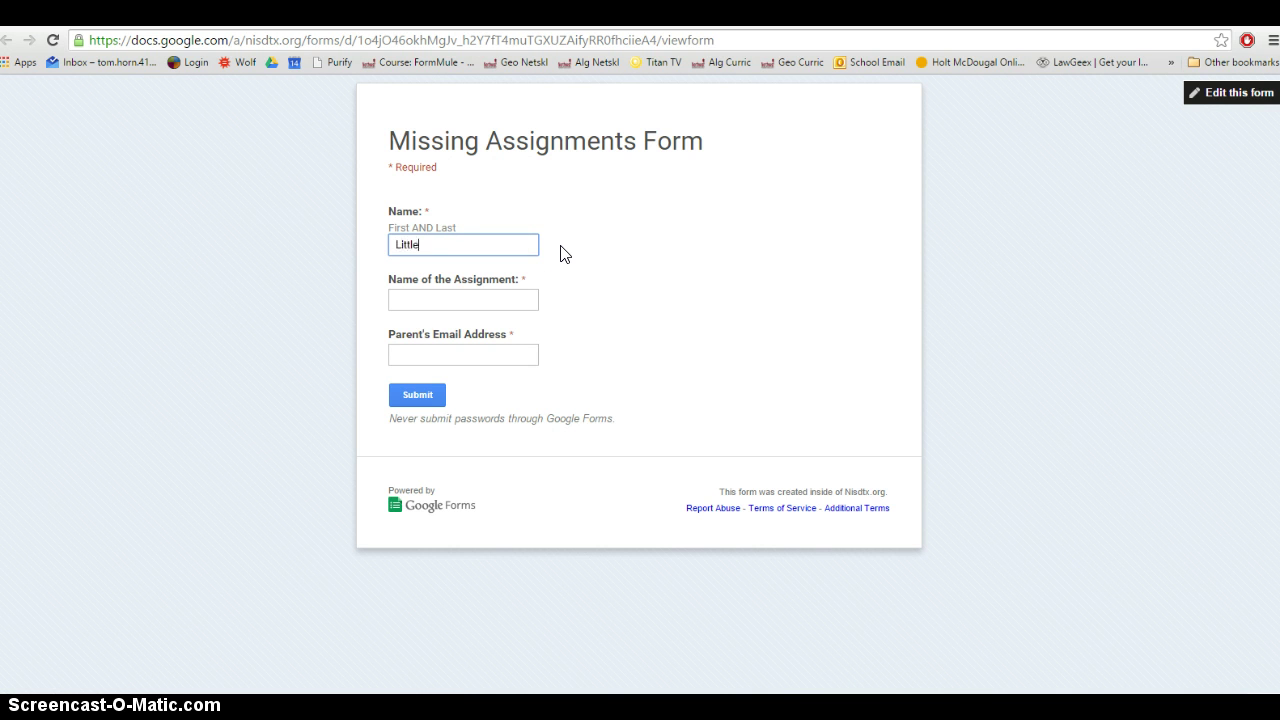
text(Little Johnny)
key(Tab)
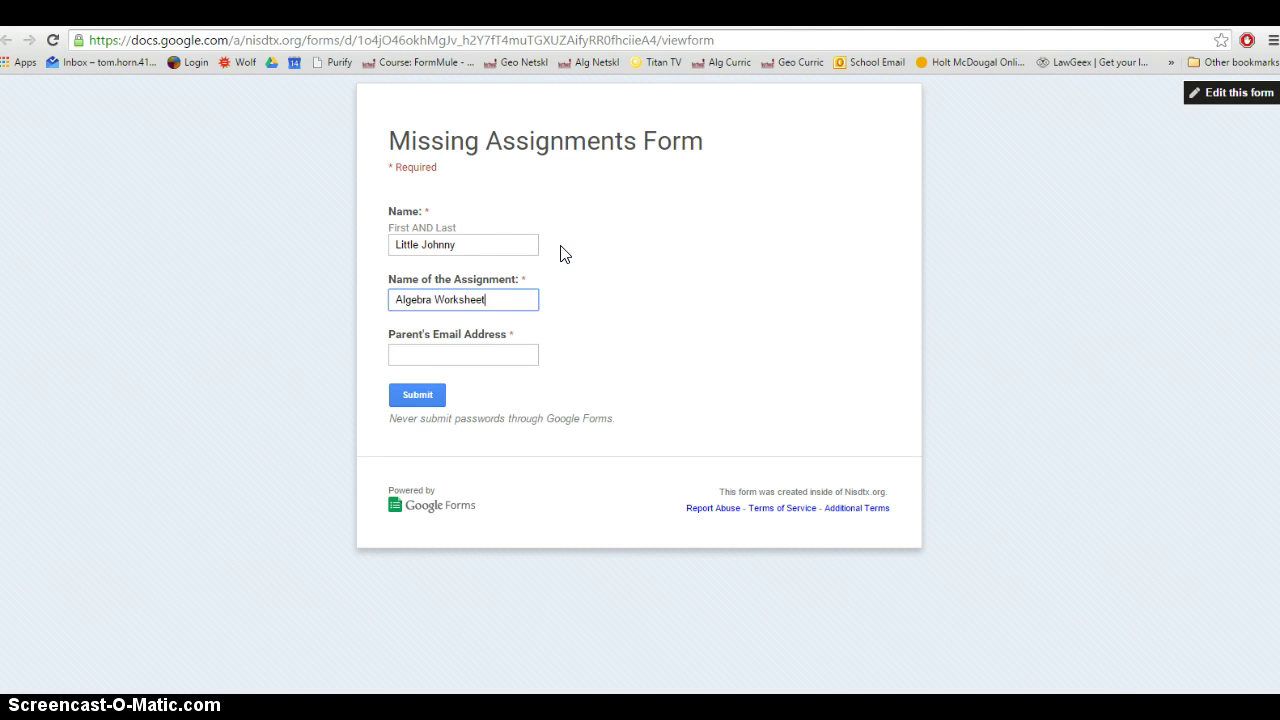
click(463, 355)
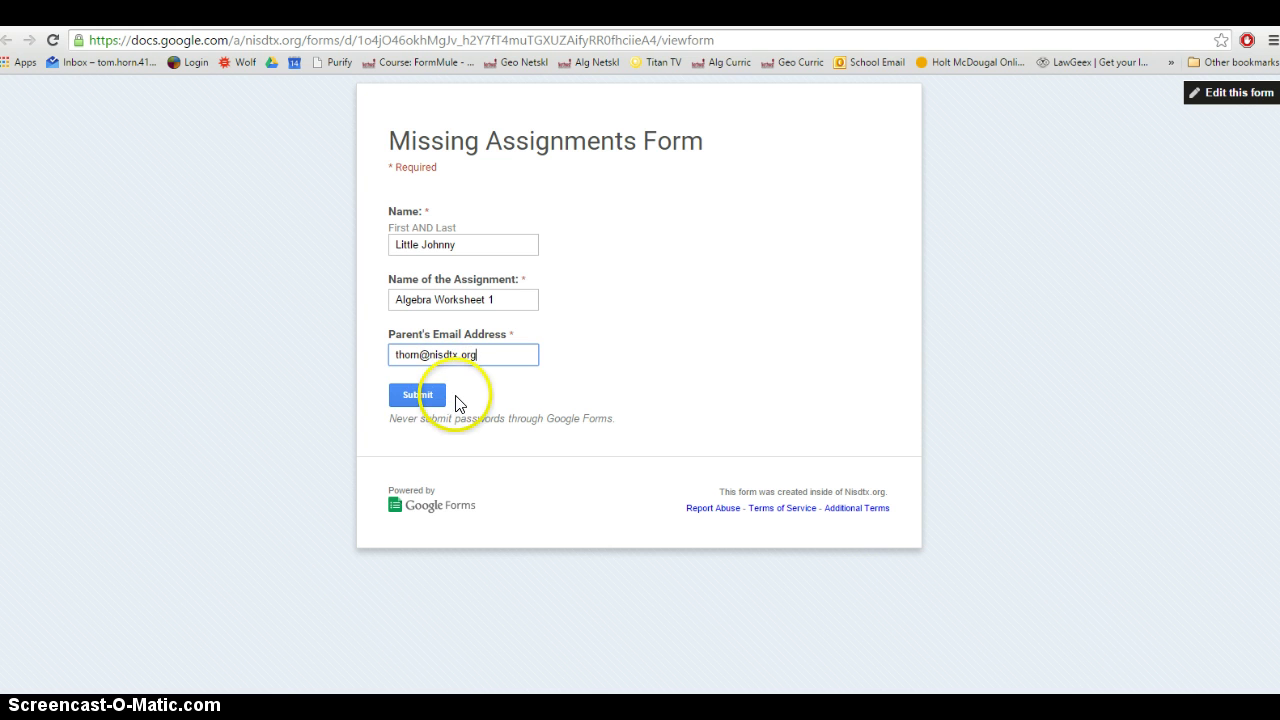
click(419, 396)
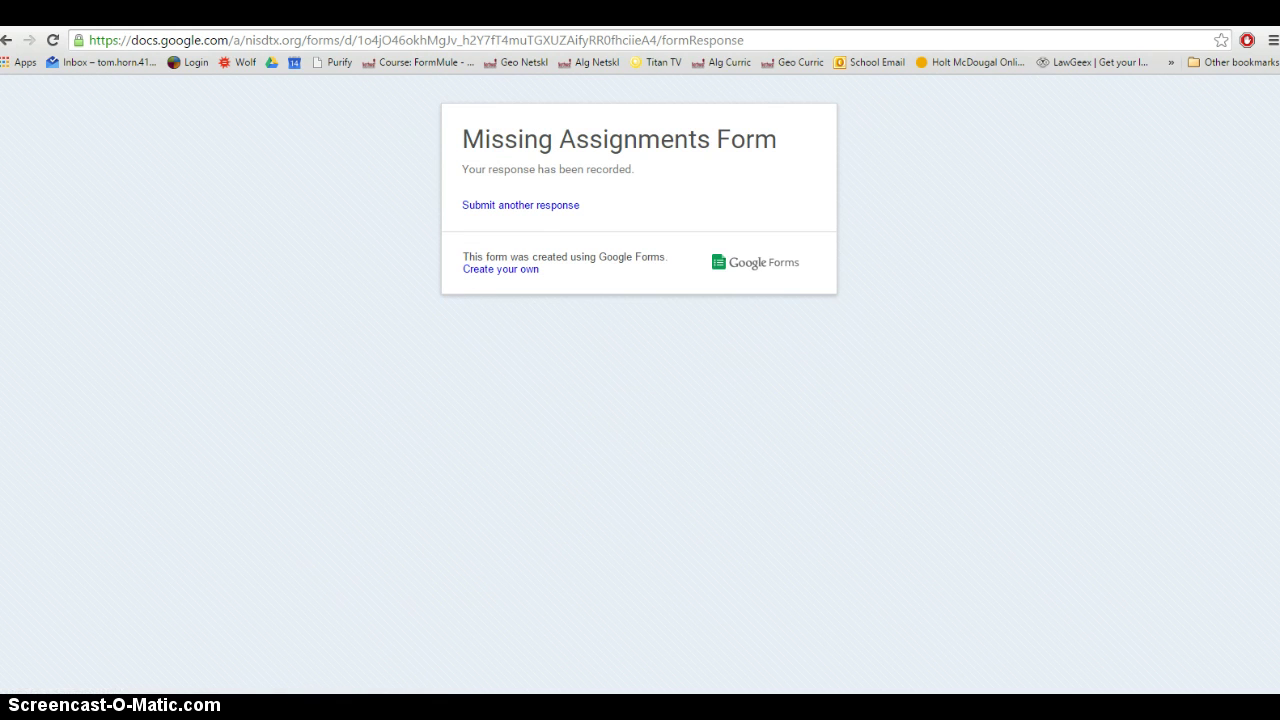
Open the new Missing Assignment for Algebra email in Outlook and highlight its merged date 7/18/2015
click(420, 12)
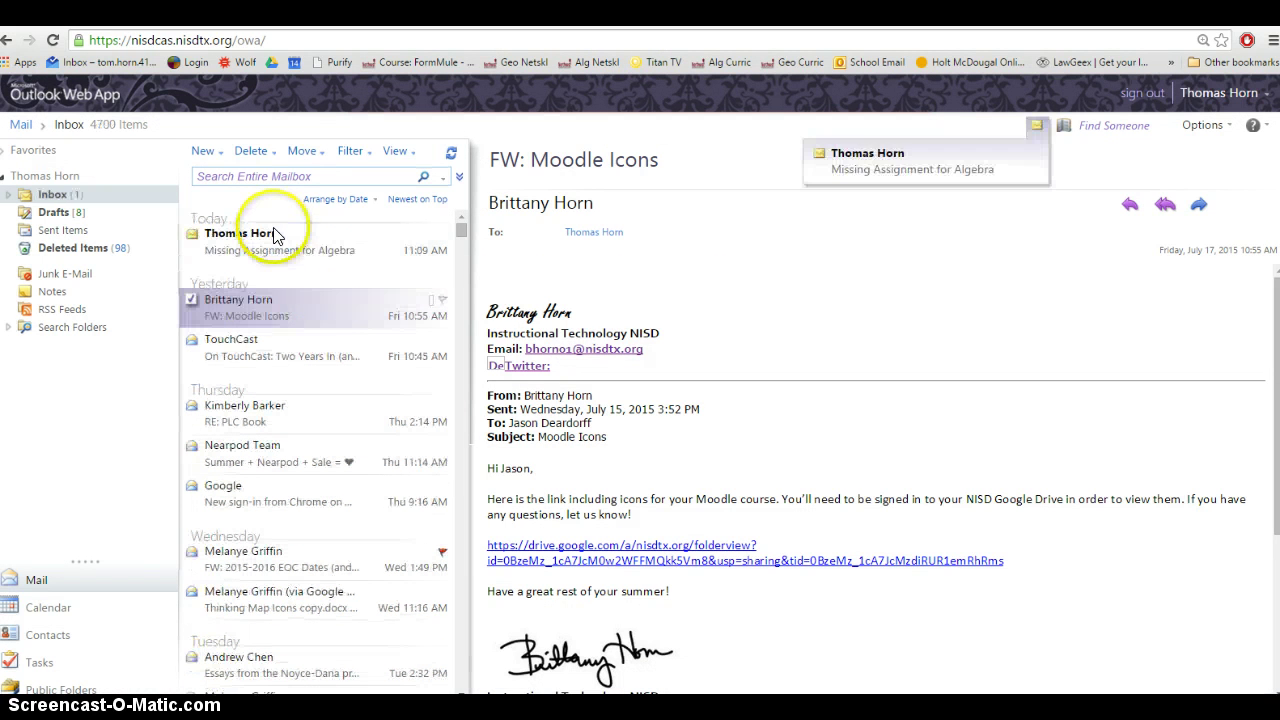
click(281, 245)
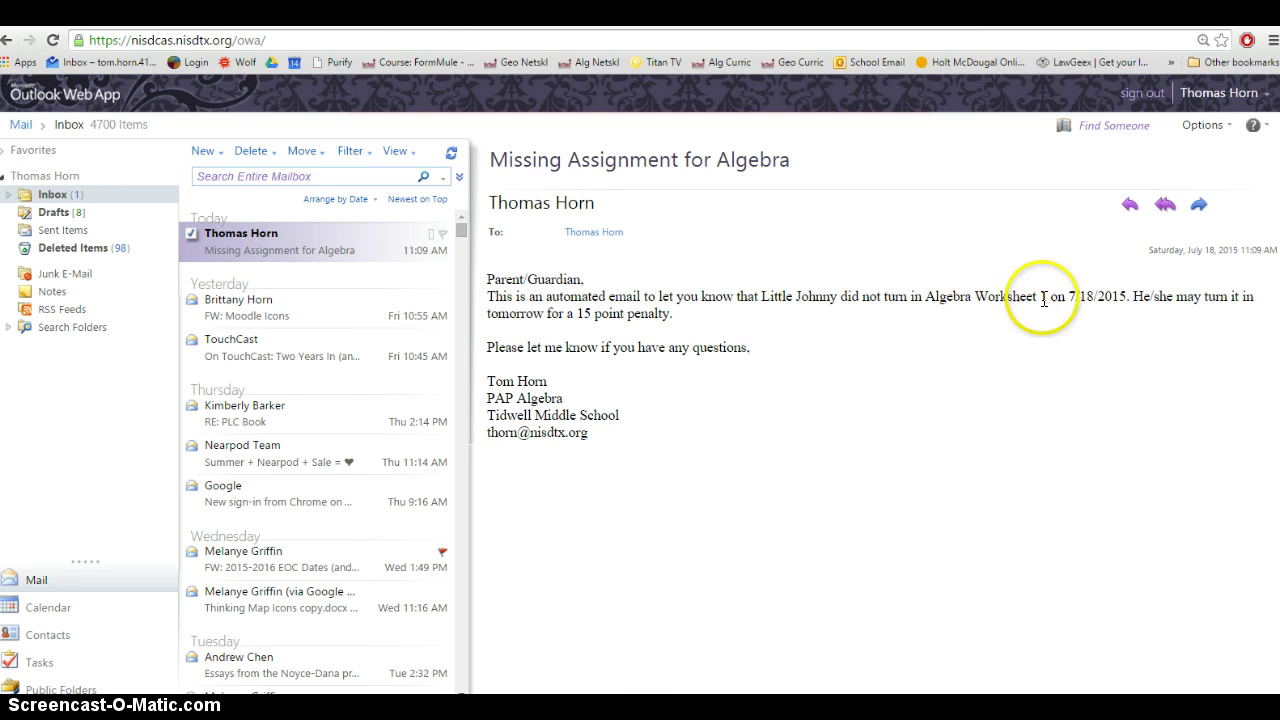
drag(1068, 296, 1128, 296)
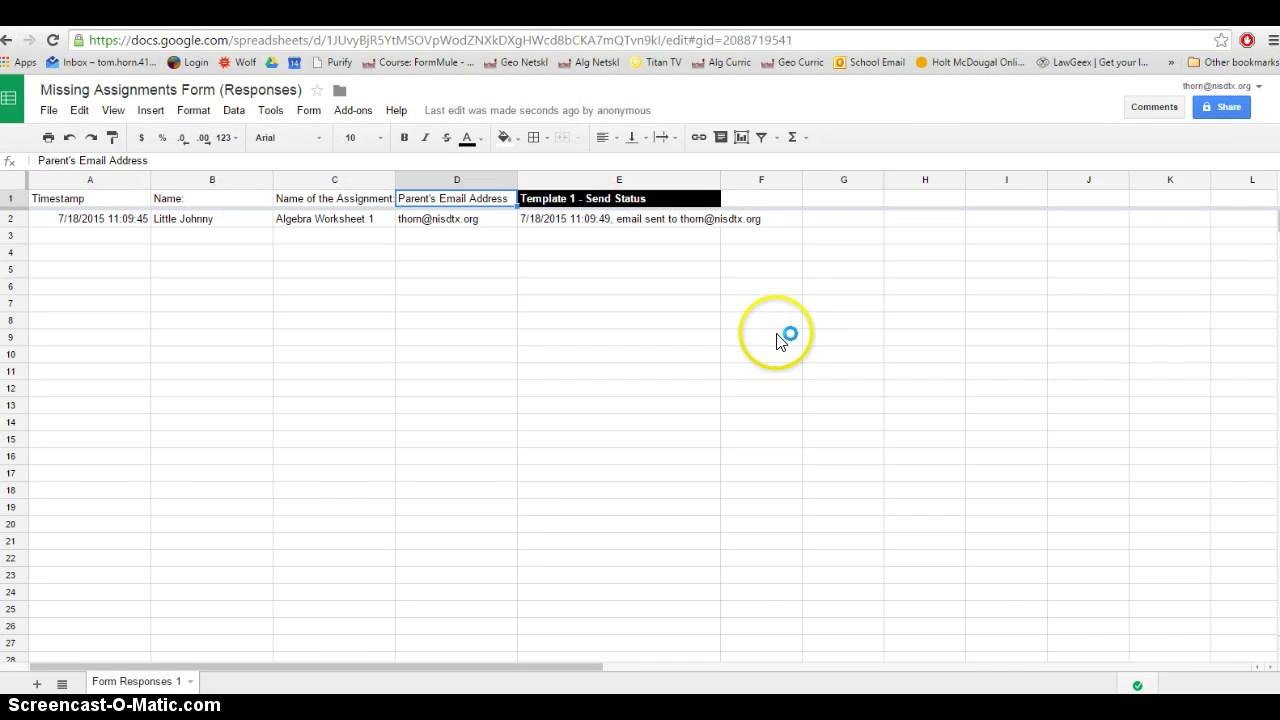
Check E2's send status logged at 11:09:49 and select the parent email address in D2
click(568, 218)
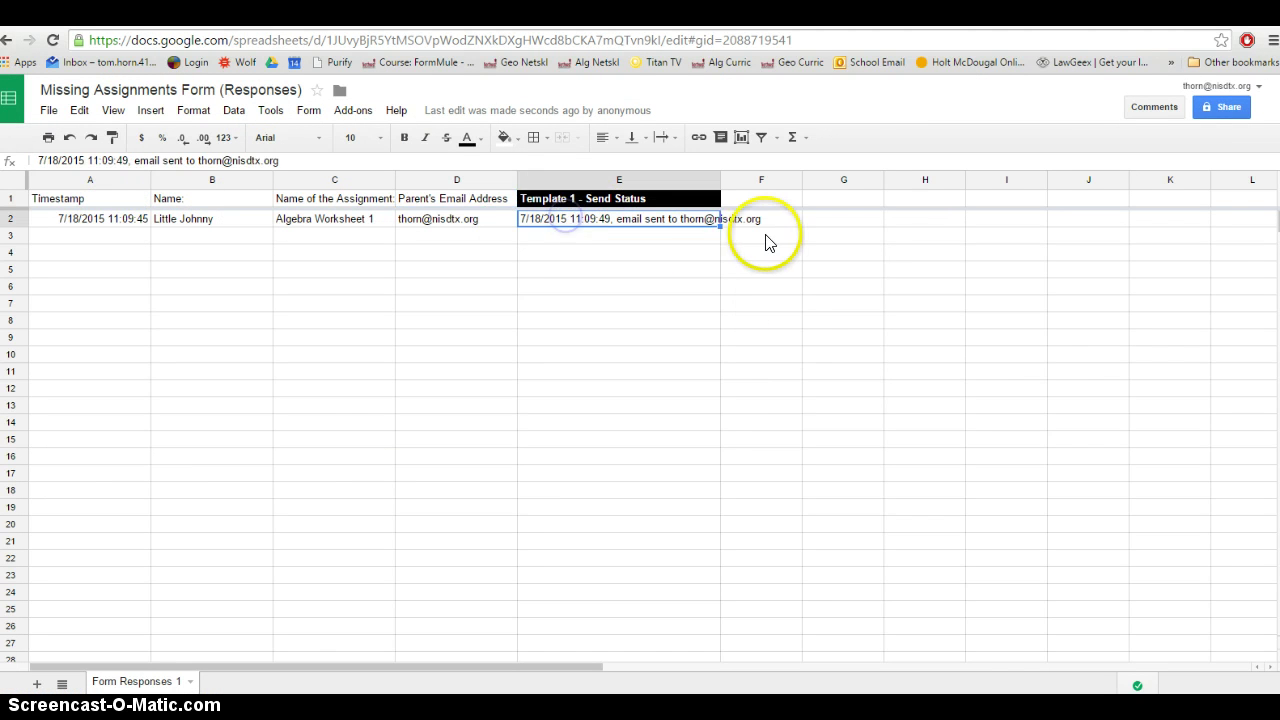
click(436, 218)
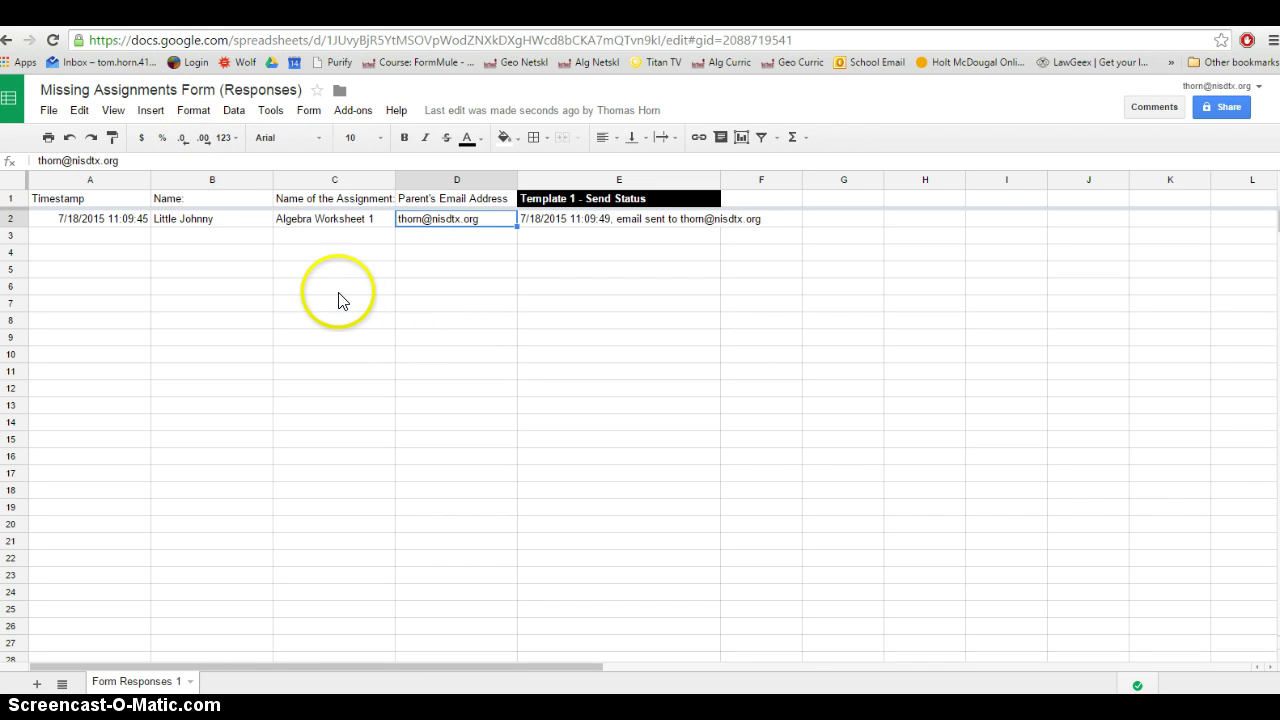
double_click(420, 222)
drag(420, 222, 485, 219)
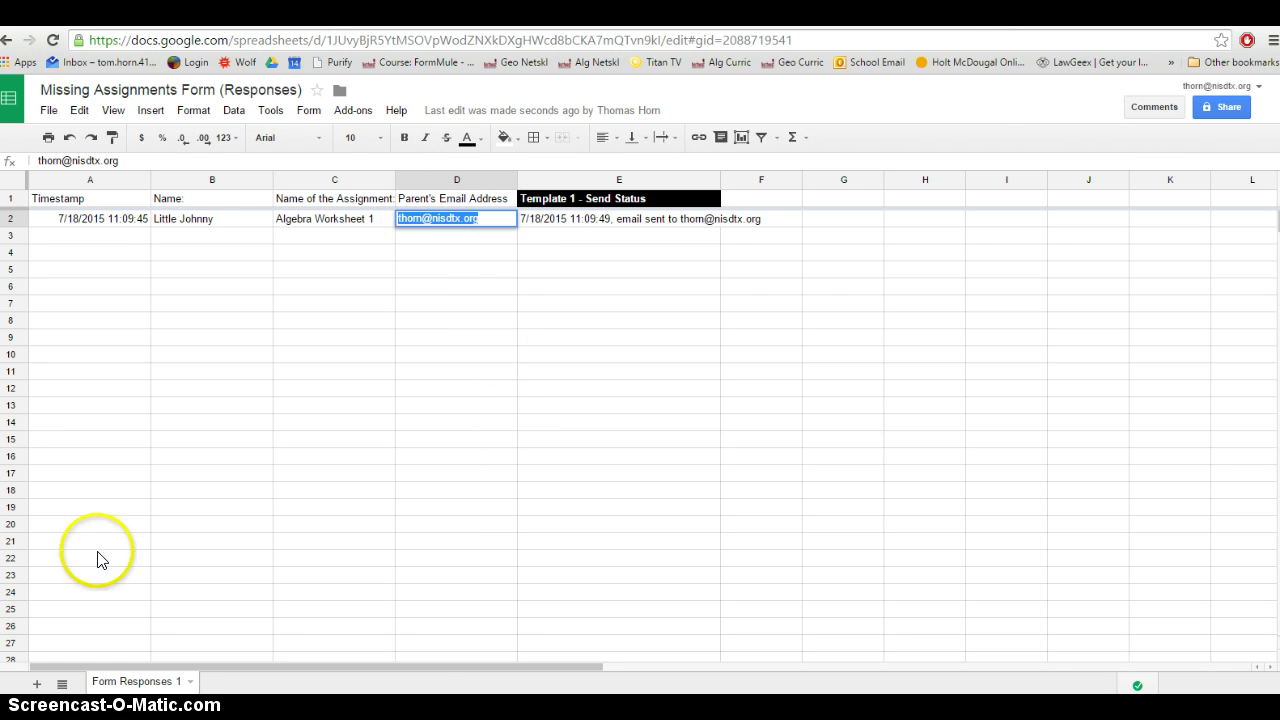